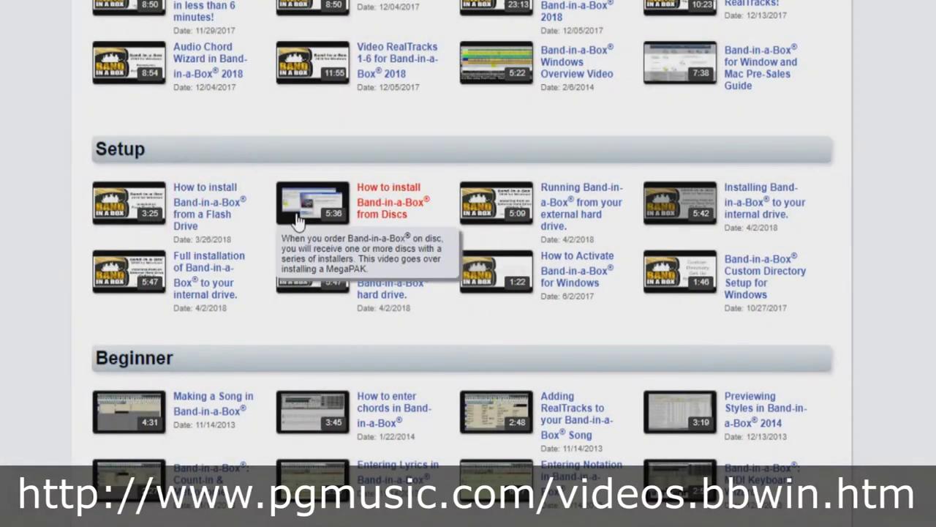
Bring up the PG Music home page showing the Band-in-a-Box 2018 6 Minute Overview video.
mouse_move(483, 225)
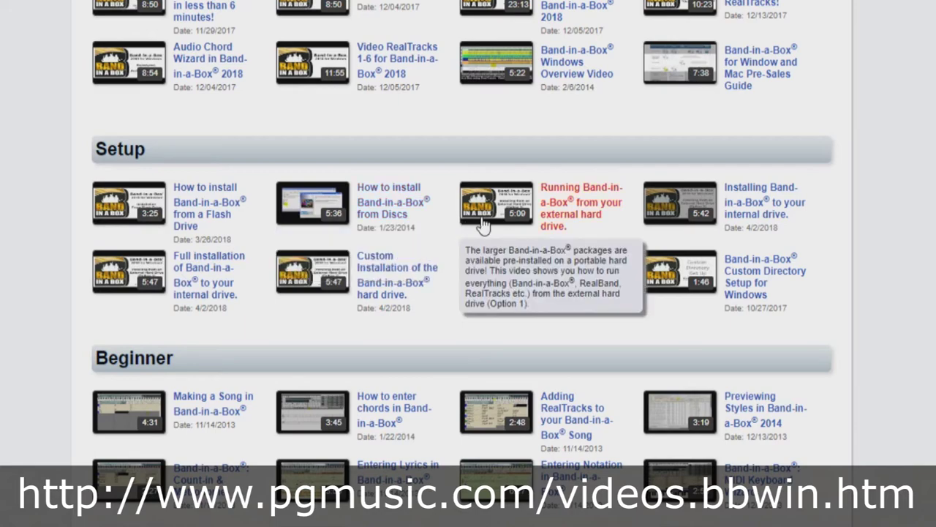
mouse_move(672, 228)
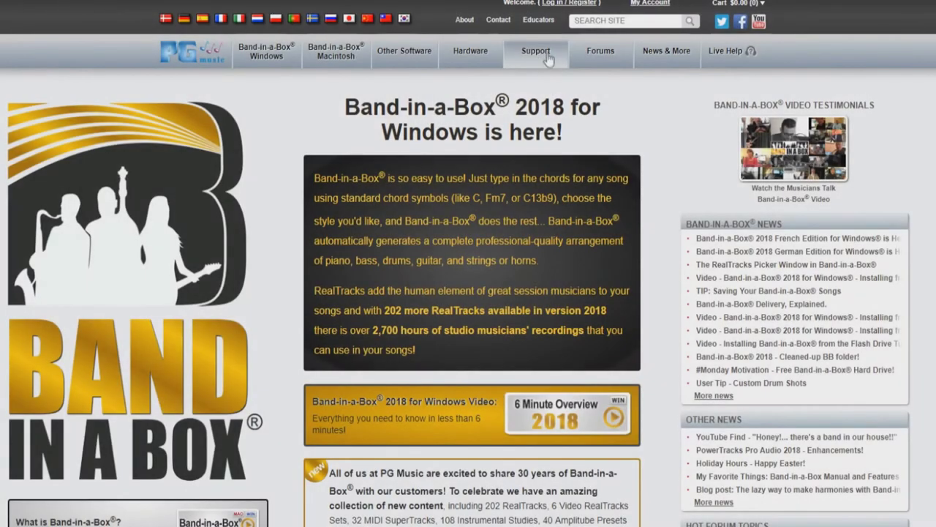
Go to Support > Videos and play the Setup video on running from an external hard drive.
click(538, 55)
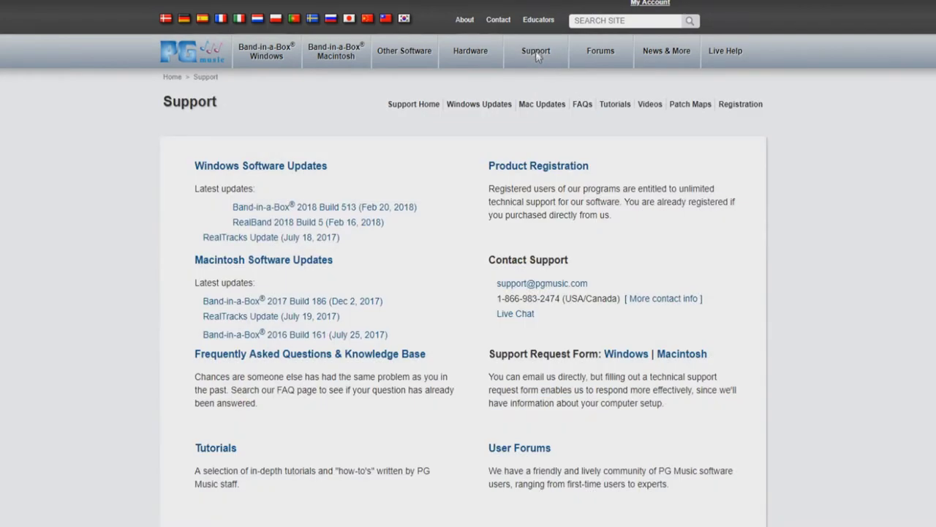
click(651, 105)
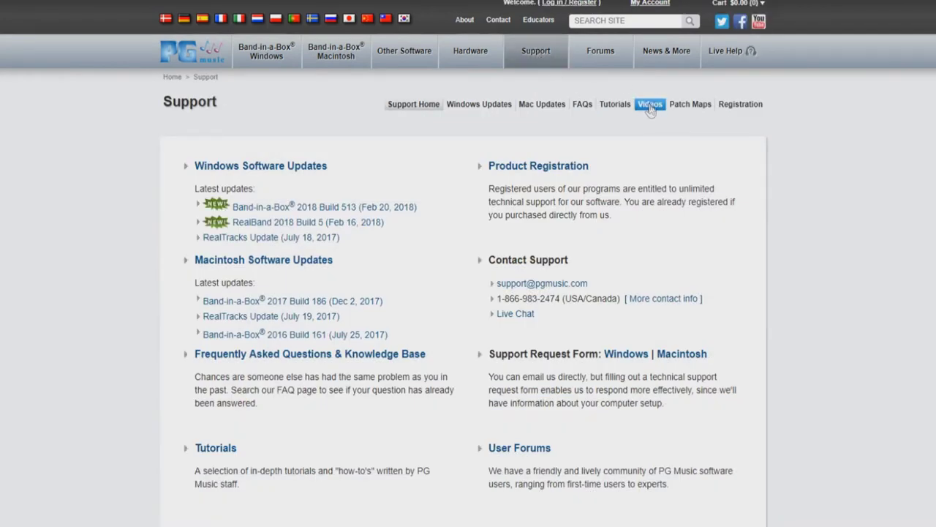
scroll(802, 383, down, 3)
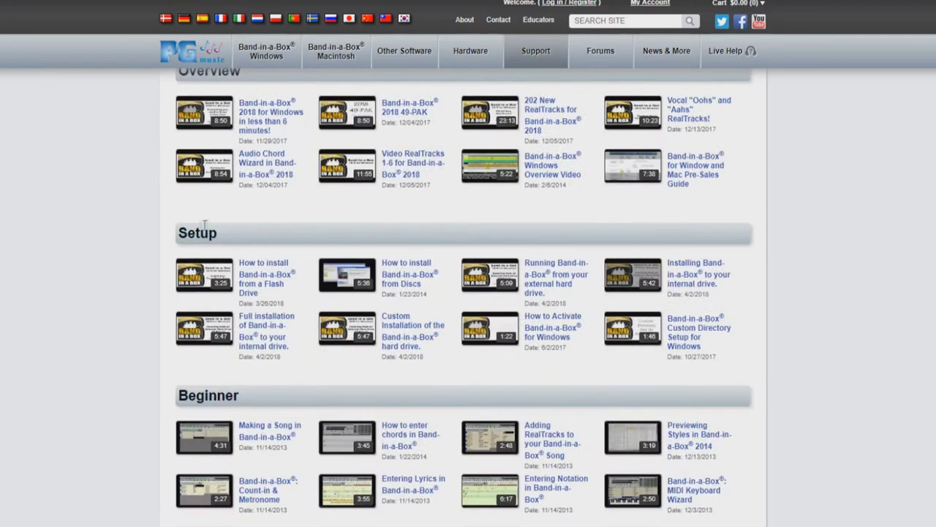
mouse_move(338, 289)
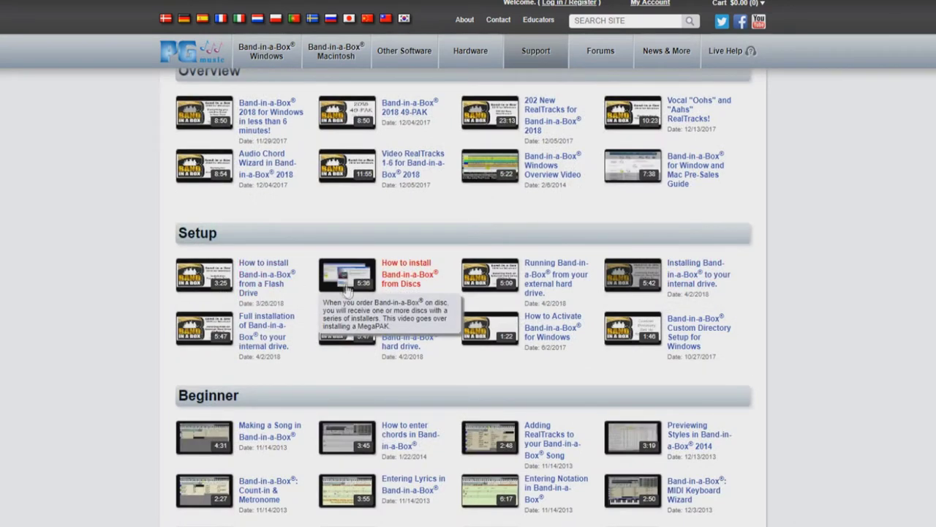
click(481, 293)
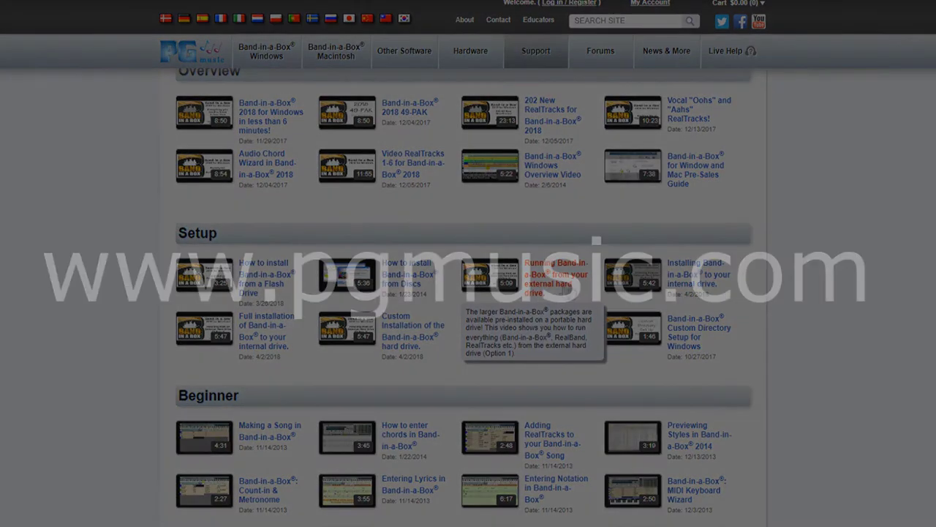
mouse_move(633, 282)
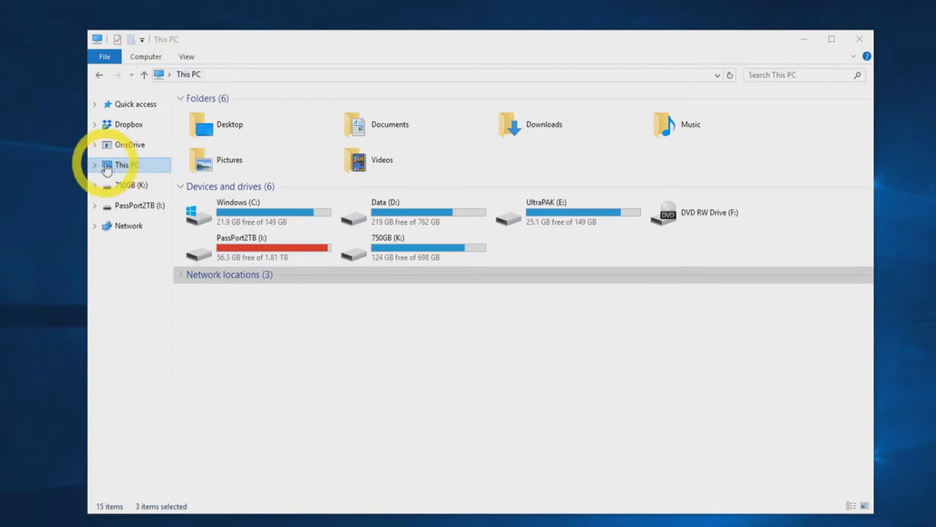
Open the UltraPAK (E:) drive and browse its bb, Documentation and PGMusic\Installers folders.
double_click(556, 223)
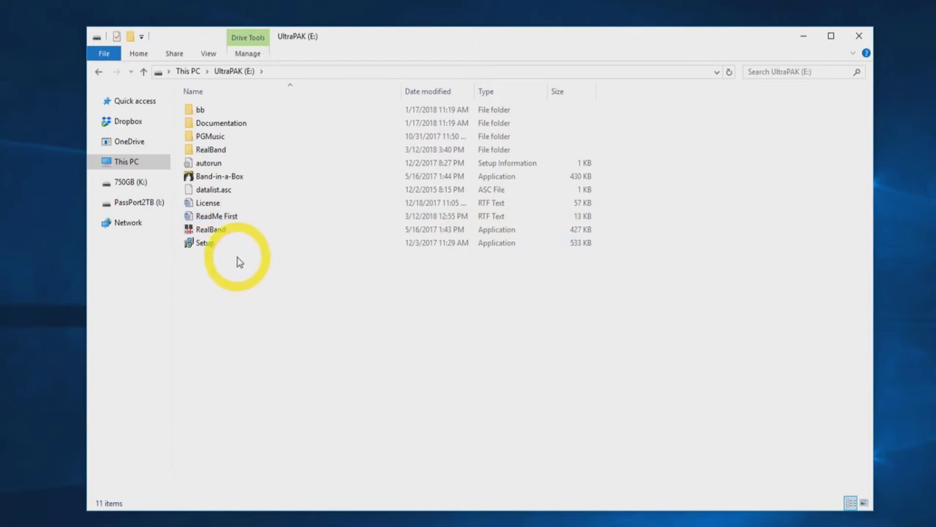
double_click(200, 110)
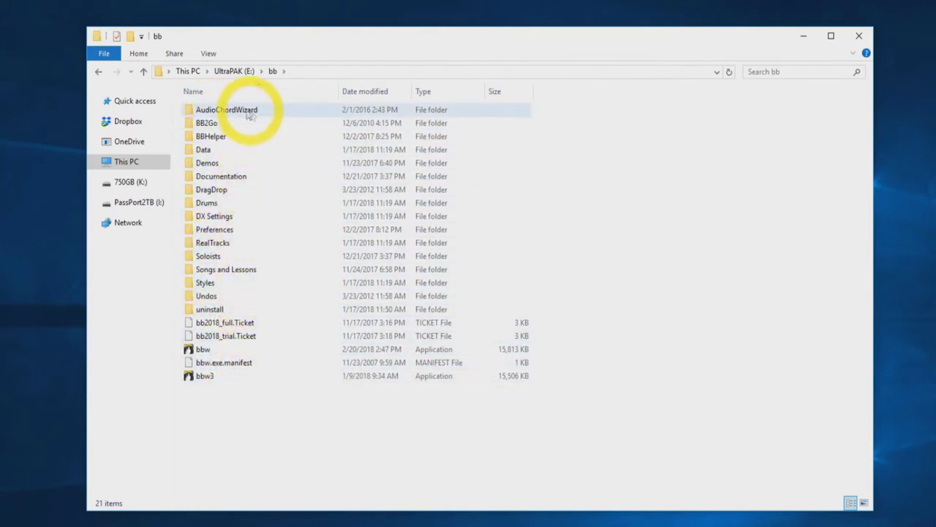
click(99, 71)
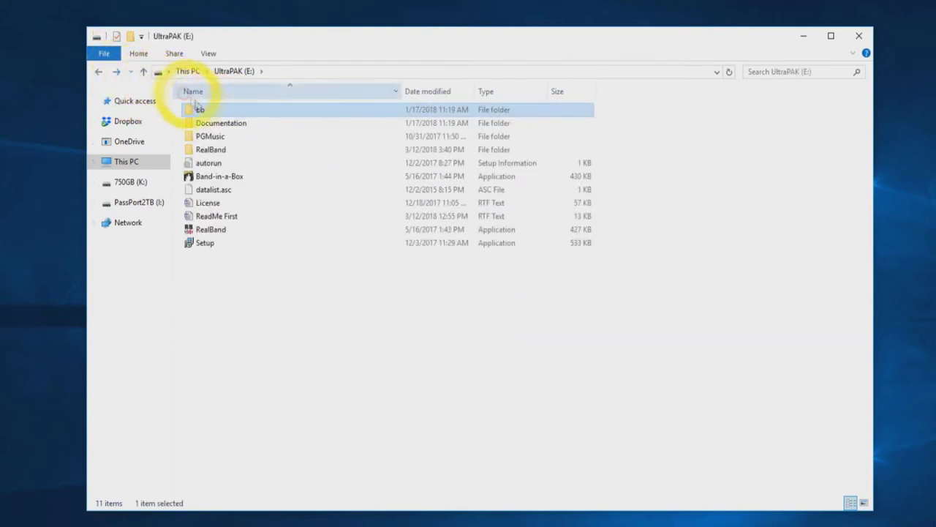
double_click(229, 123)
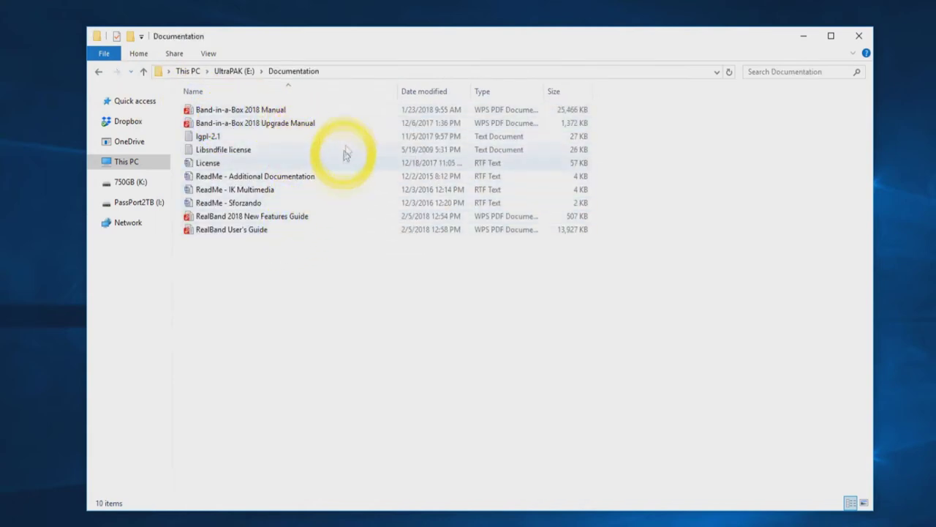
click(98, 71)
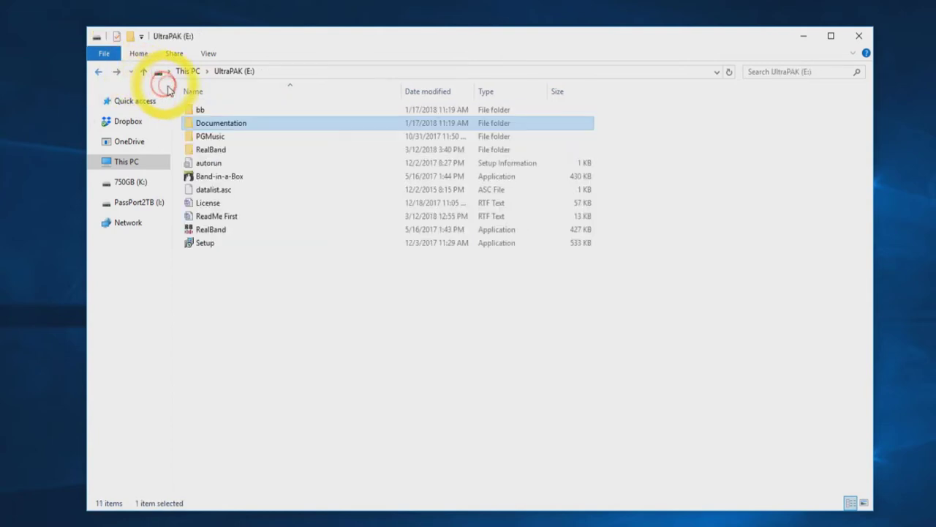
double_click(211, 136)
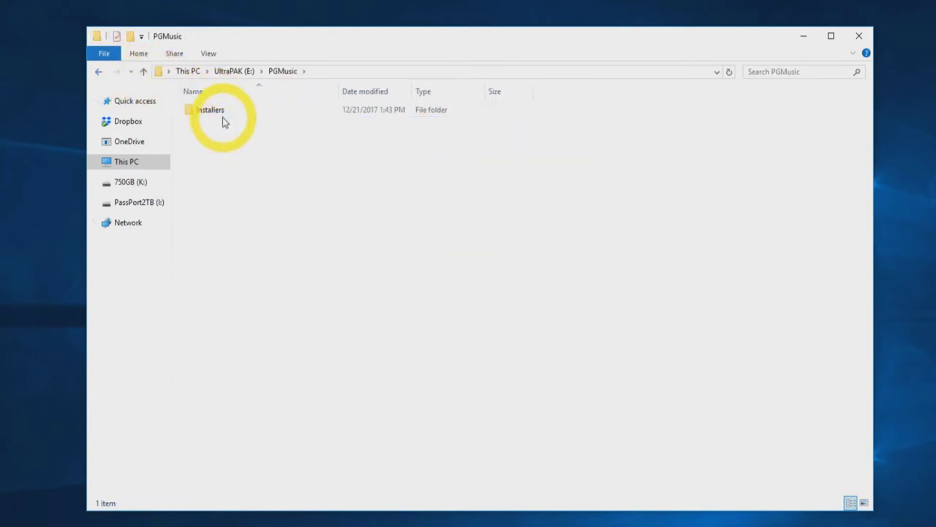
double_click(219, 115)
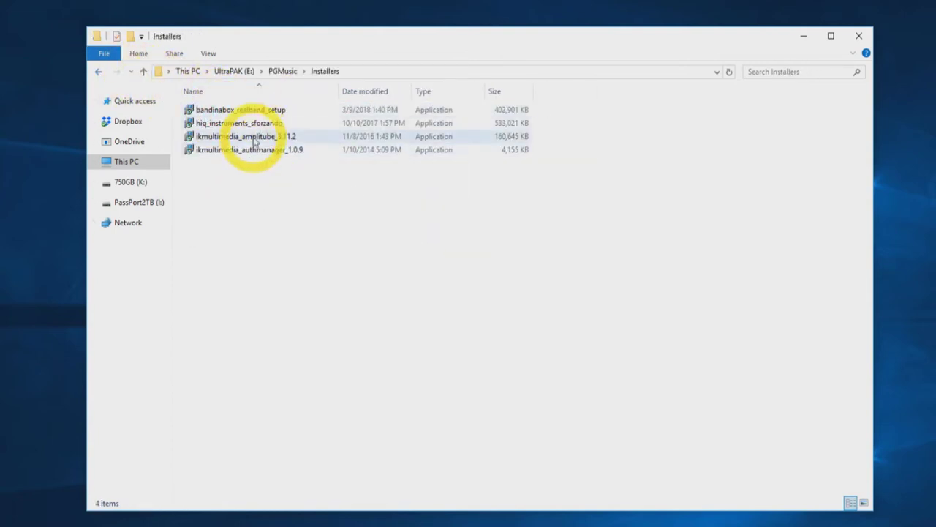
click(98, 72)
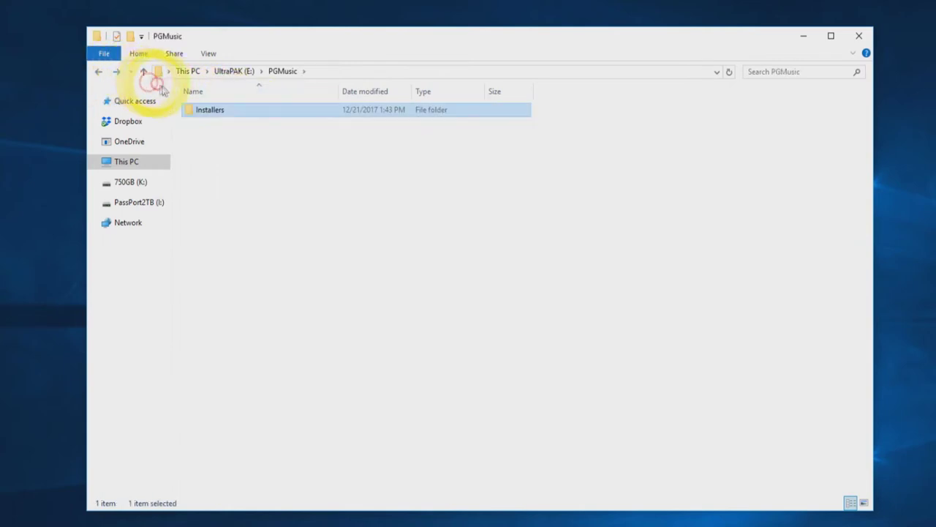
click(100, 72)
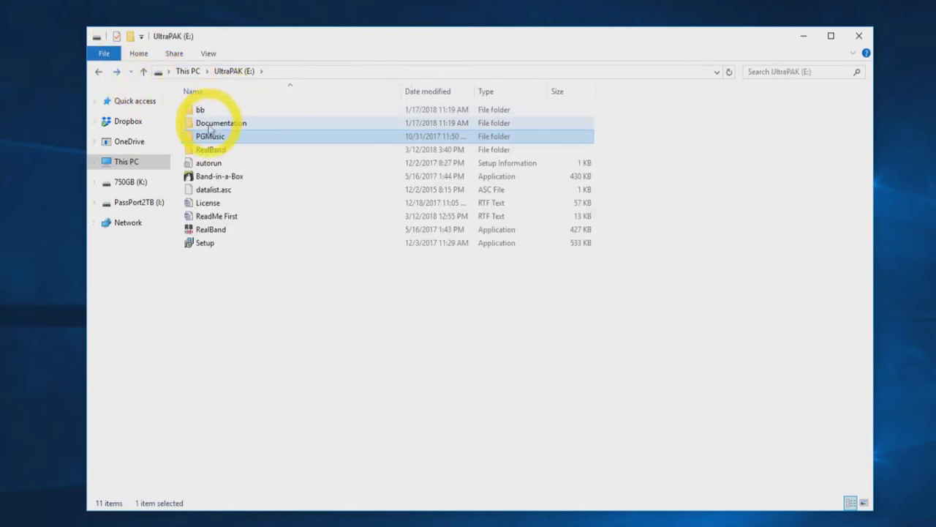
Look through the RealBand folder, then return to the drive root and select the Setup application.
double_click(212, 150)
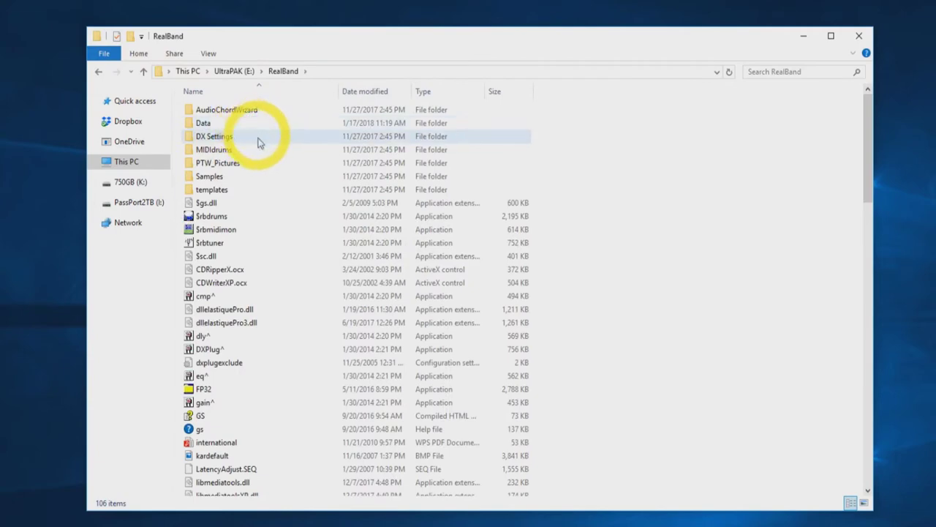
scroll(258, 142, down, 20)
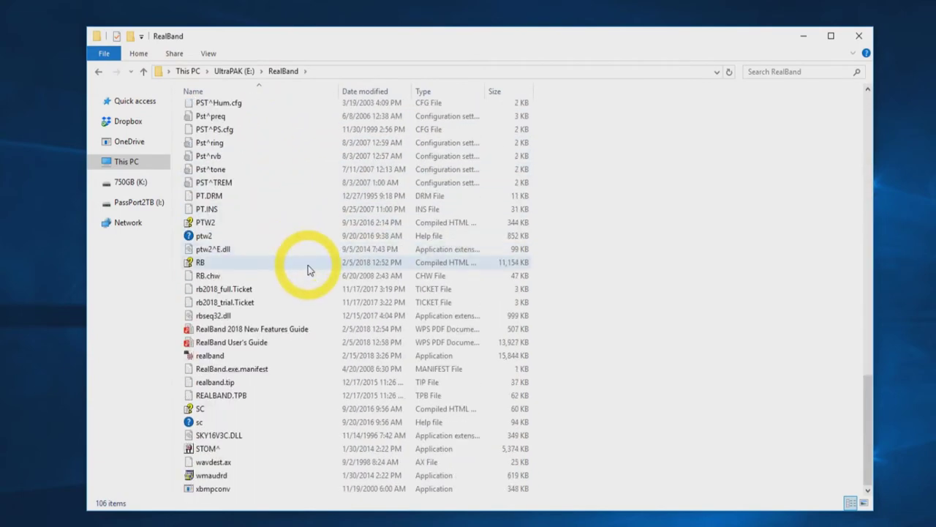
scroll(308, 269, up, 20)
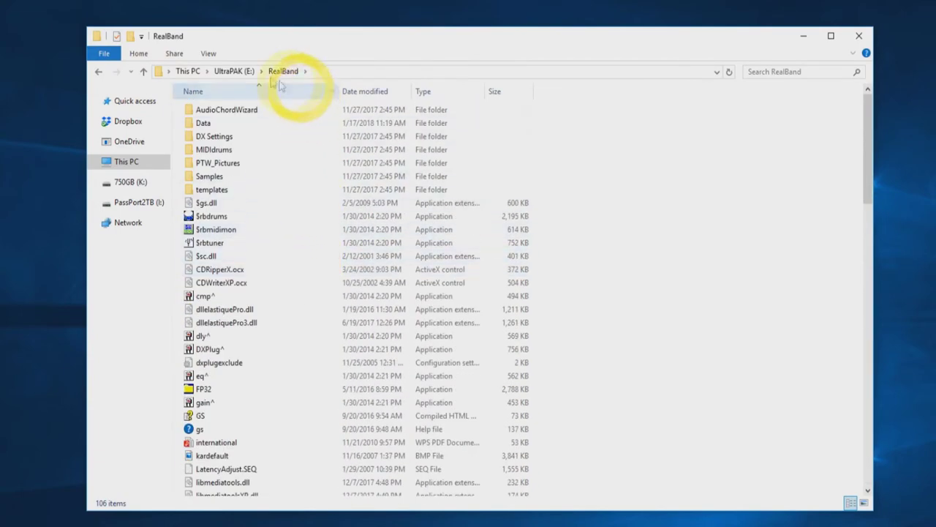
click(98, 71)
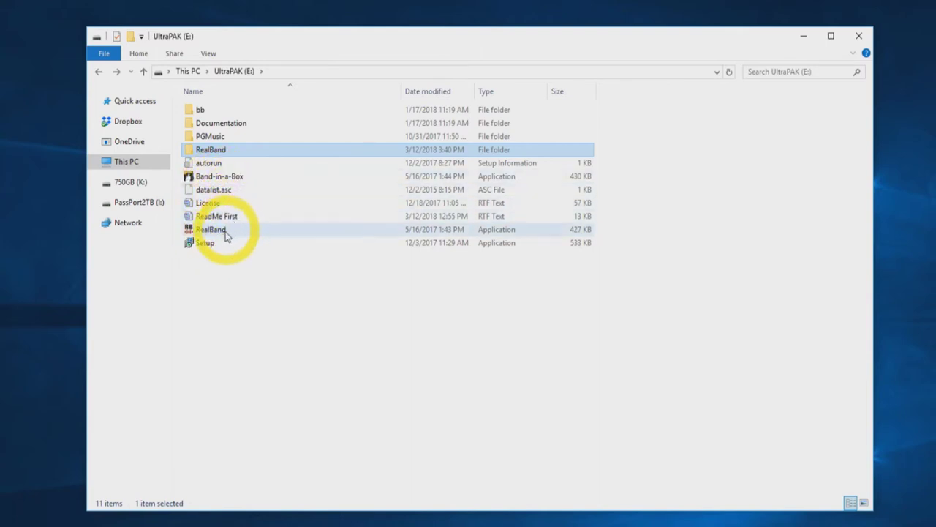
click(208, 245)
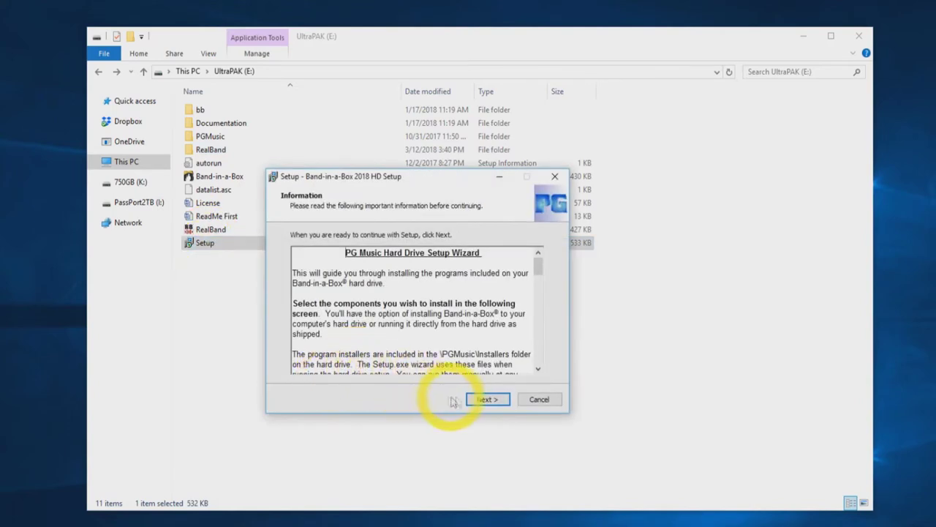
Launch the HD Setup from UltraPAK (E:) and advance past Select Components with Full installation.
drag(538, 265, 558, 364)
click(488, 401)
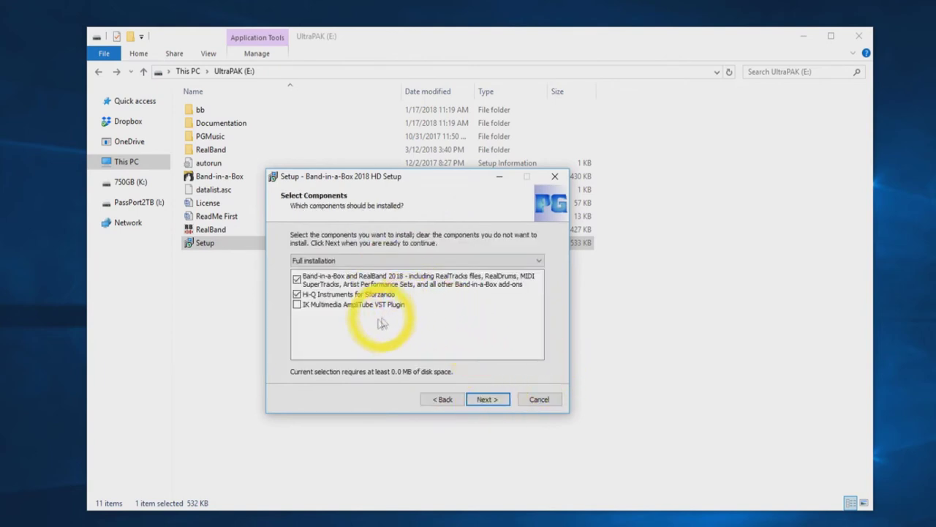
click(485, 400)
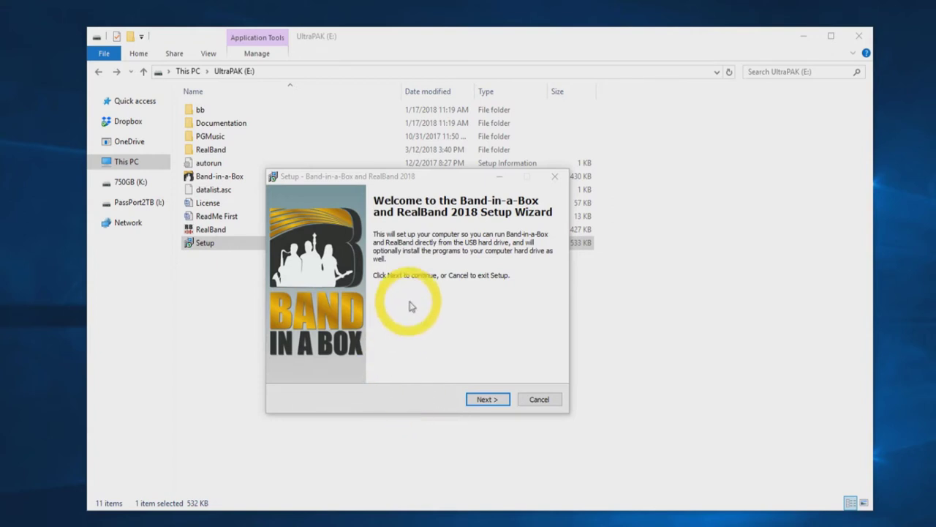
Accept the licence agreement and choose the run-directly-from-USB-drive setup type (about 20 MB).
click(480, 402)
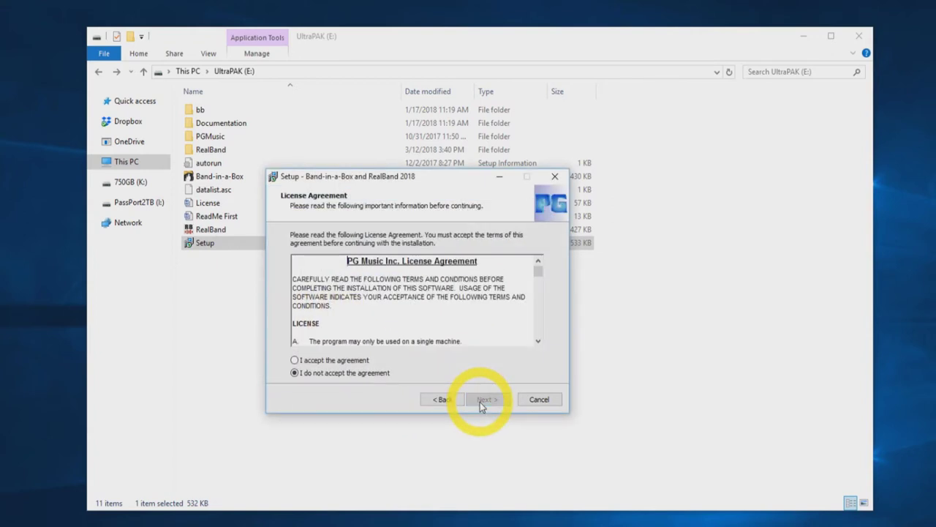
drag(538, 272, 540, 330)
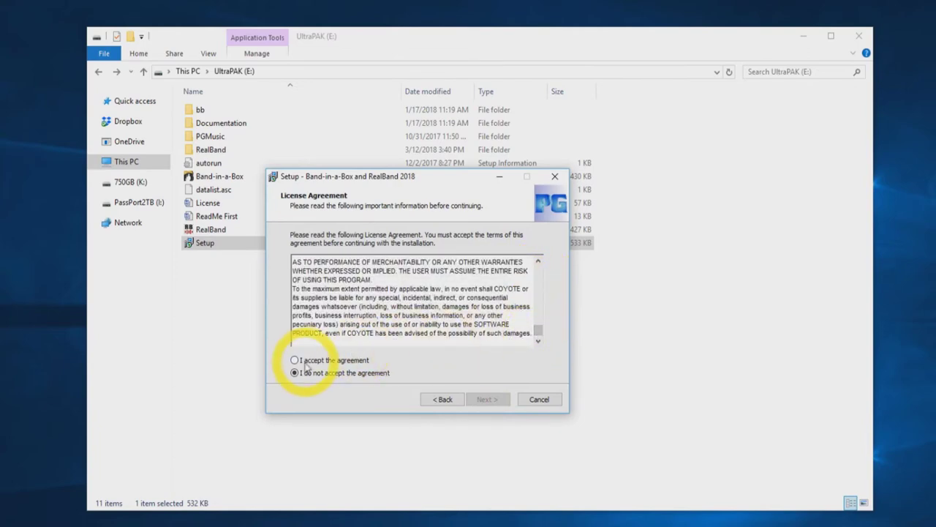
click(295, 360)
click(485, 398)
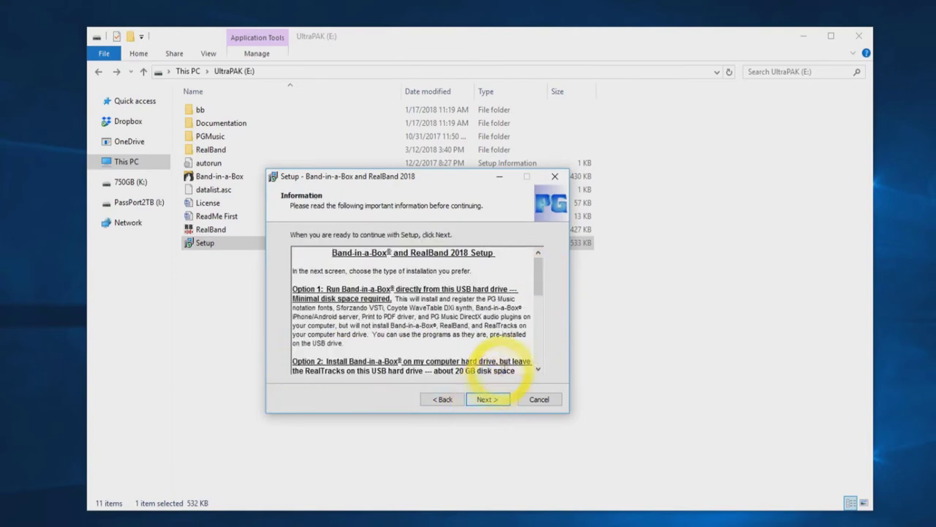
mouse_move(540, 284)
mouse_down()
mouse_move(541, 369)
mouse_move(538, 267)
mouse_up()
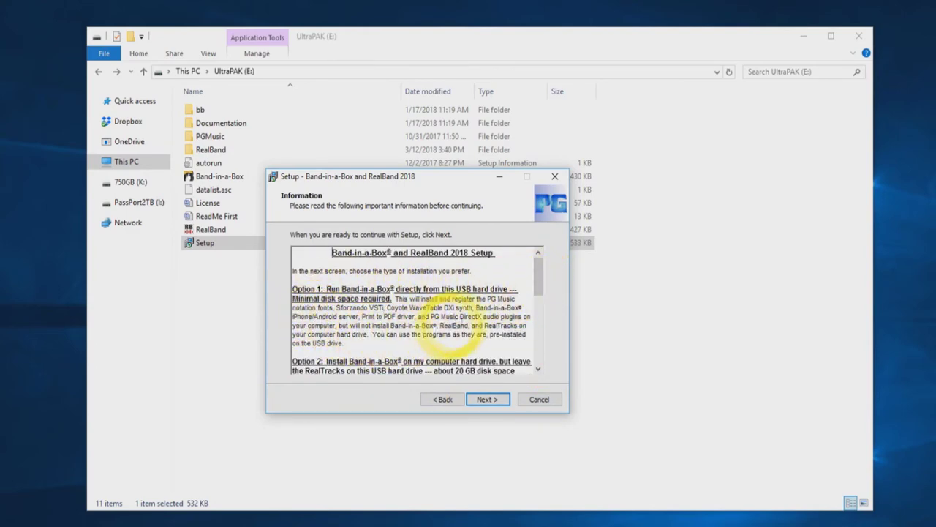
click(486, 401)
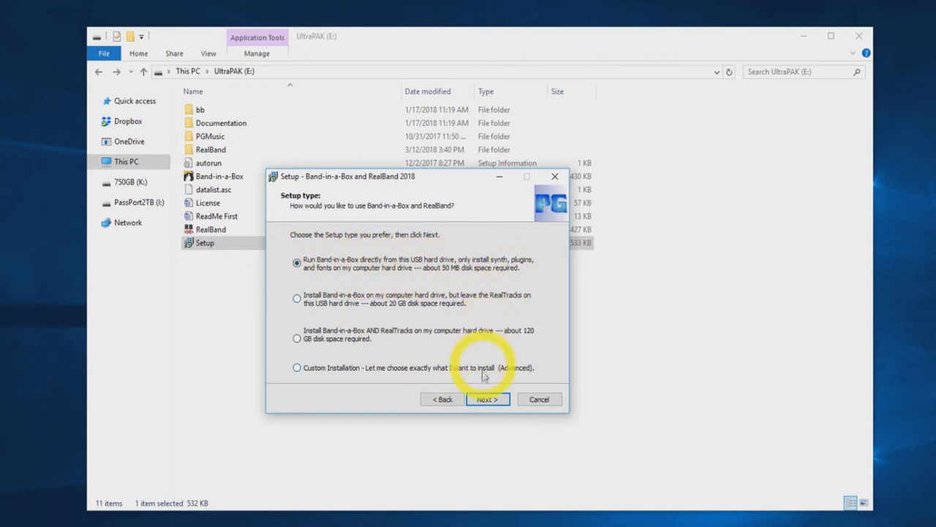
click(484, 399)
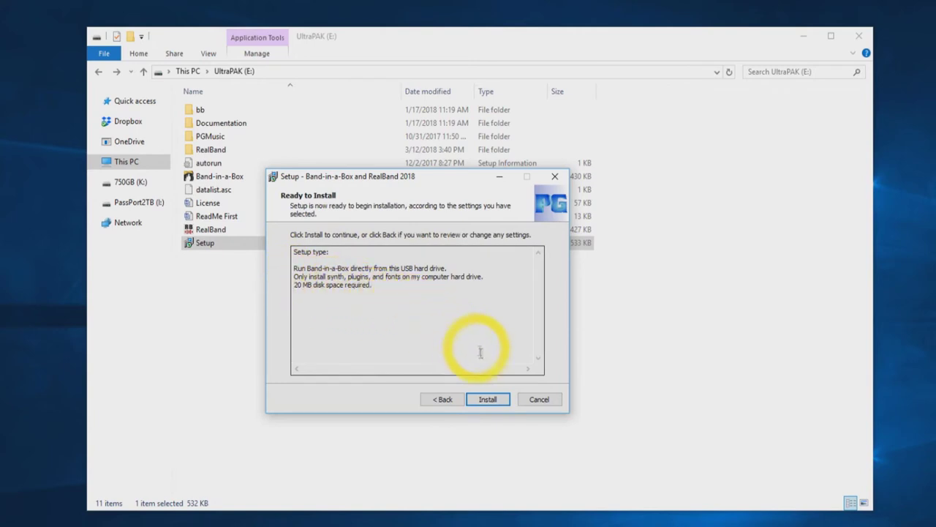
Install Band-in-a-Box 2018, finish the wizard, and close the completed HiQ Instruments setup.
click(487, 399)
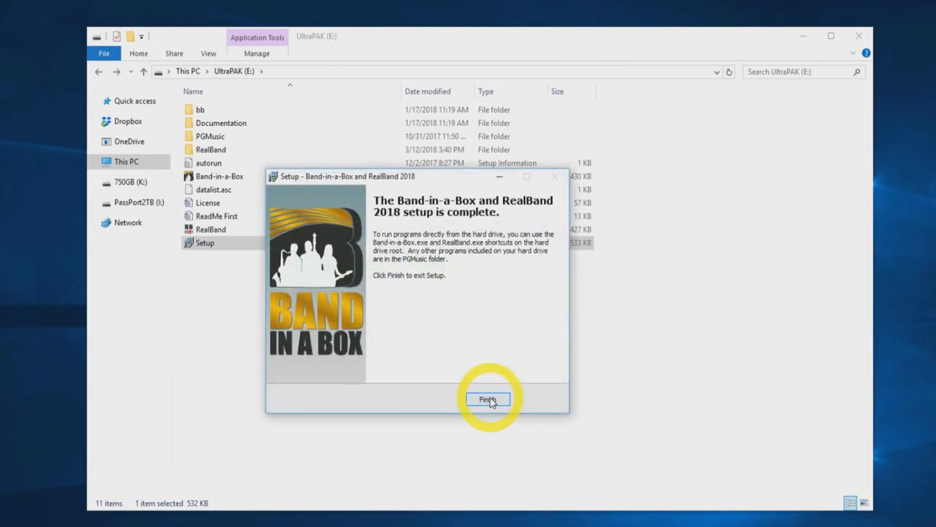
click(489, 399)
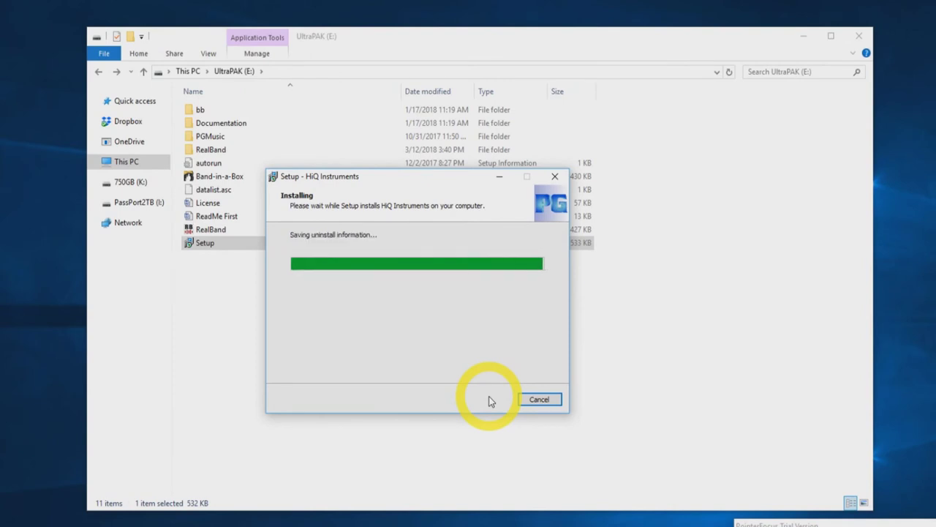
click(538, 400)
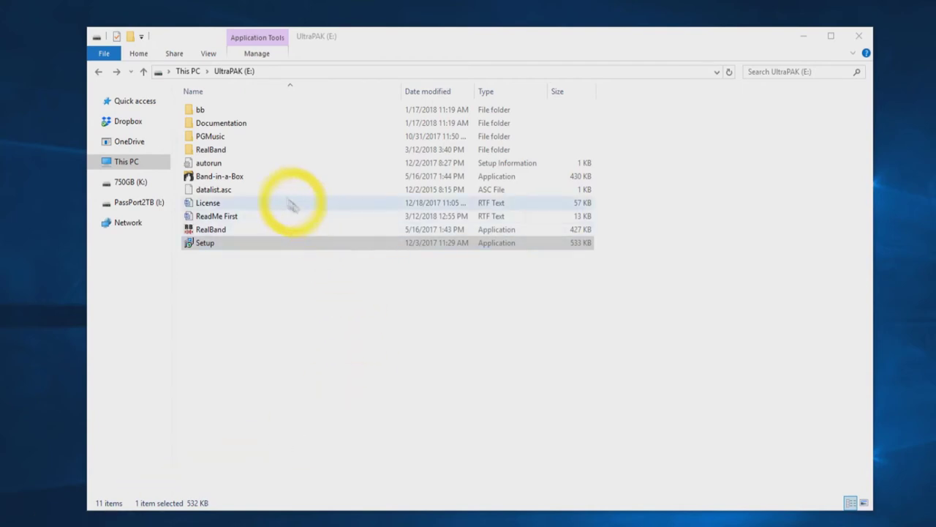
Launch Band-in-a-Box from the UltraPAK drive and choose Help > Activate Band-in-a-Box (Serial Number Required).
double_click(241, 178)
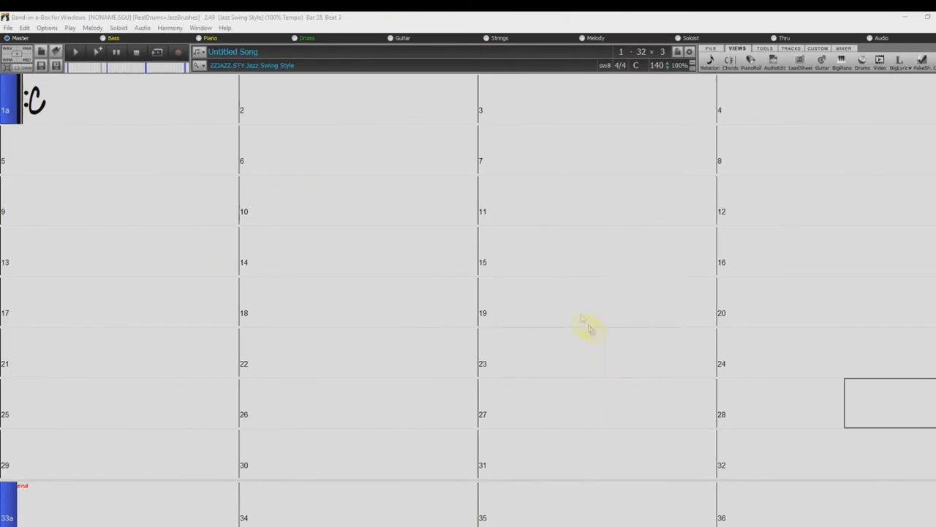
click(224, 29)
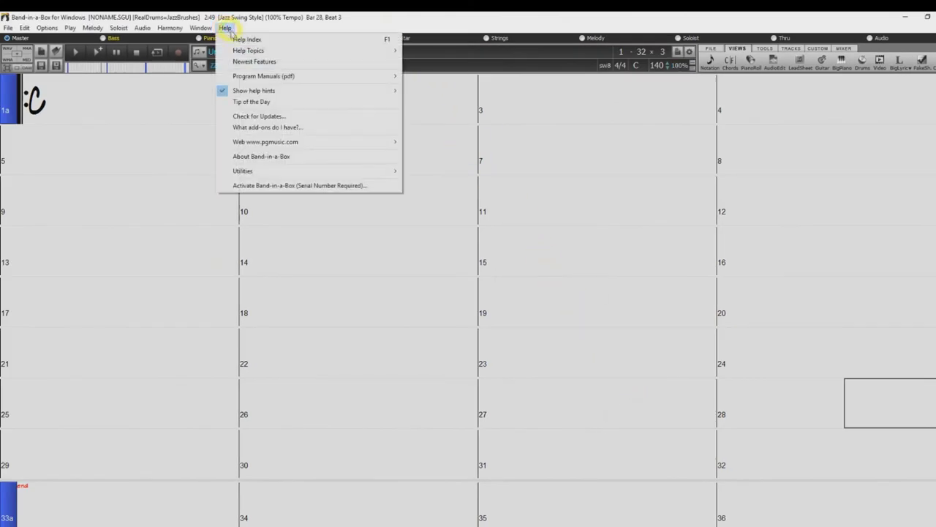
click(289, 187)
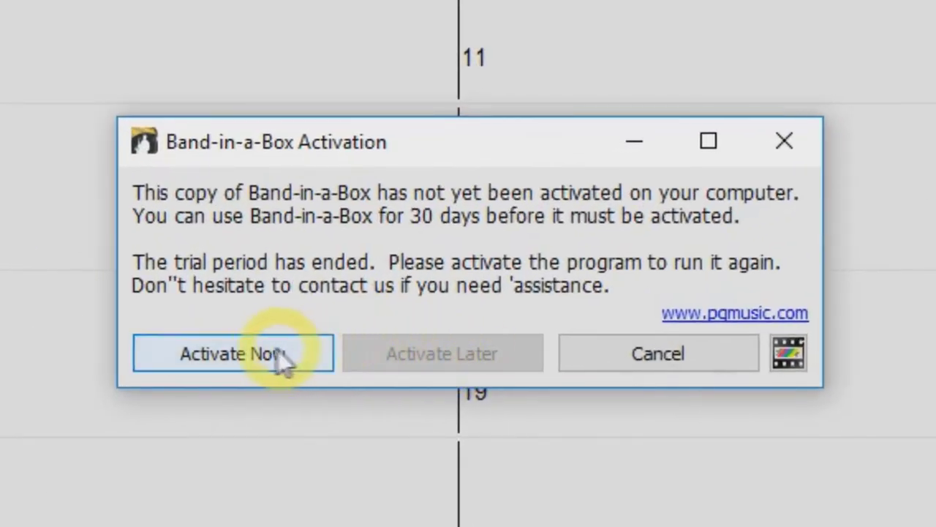
Choose Activate Now and submit the full serial number for online activation.
click(245, 348)
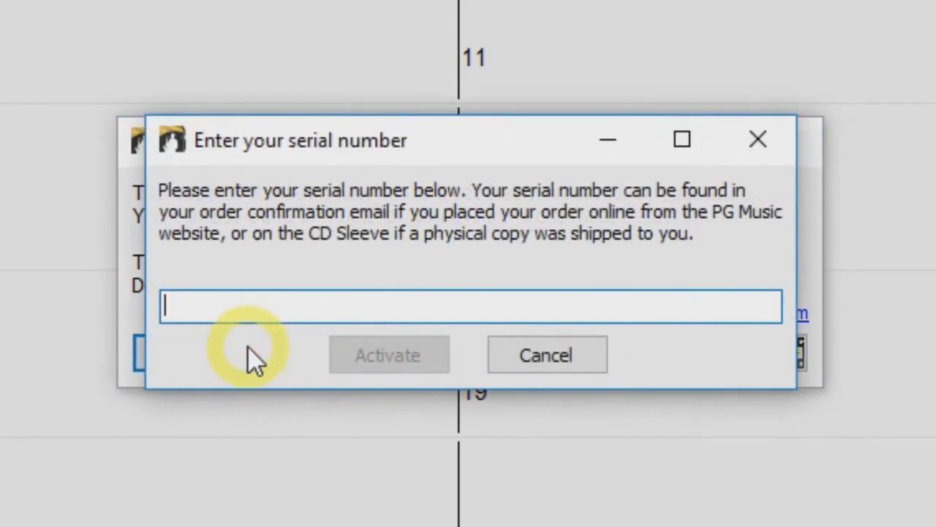
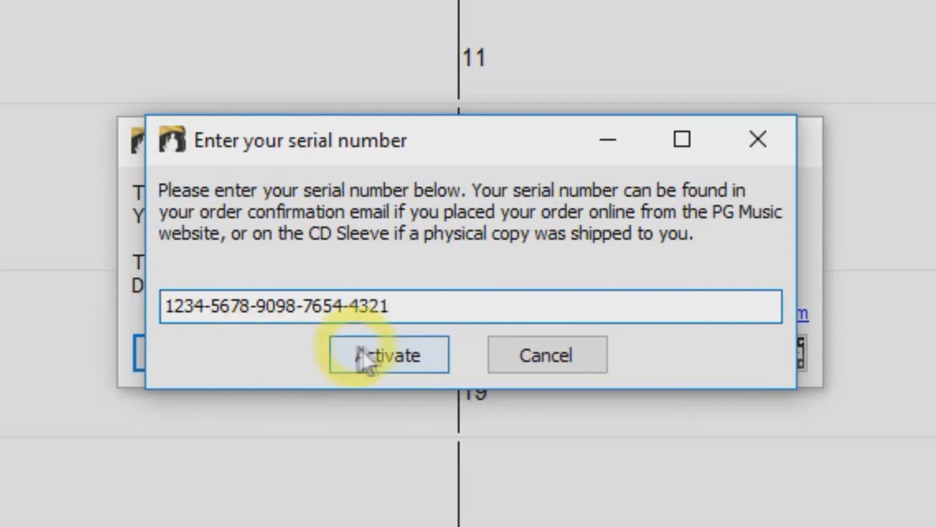
click(366, 355)
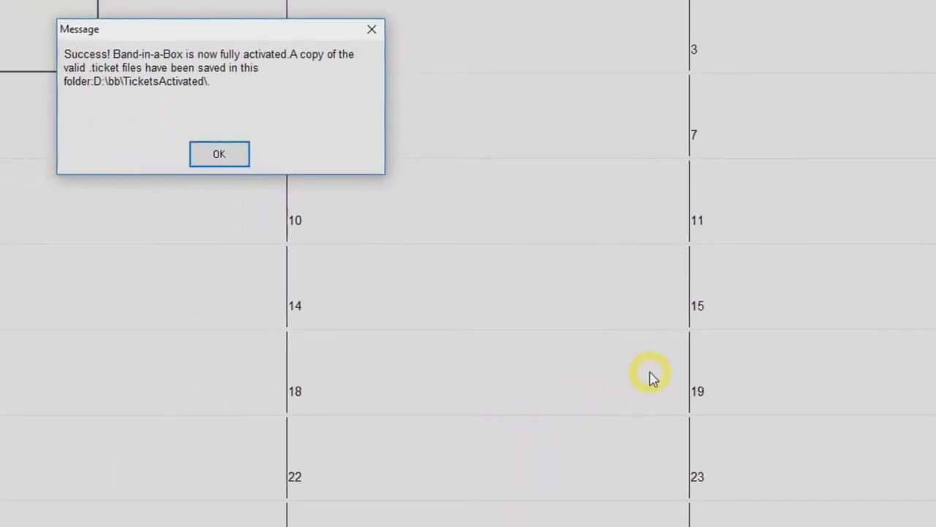
click(220, 154)
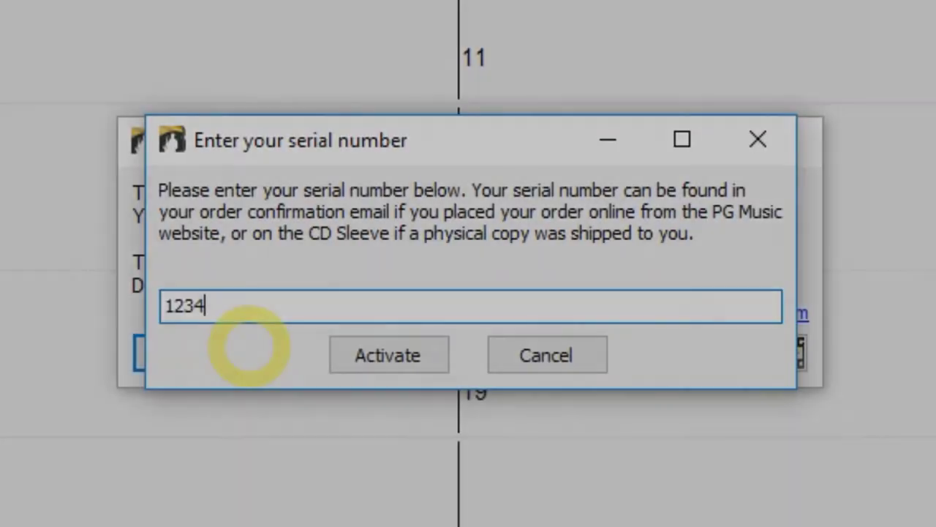
text(-5678-9098-)
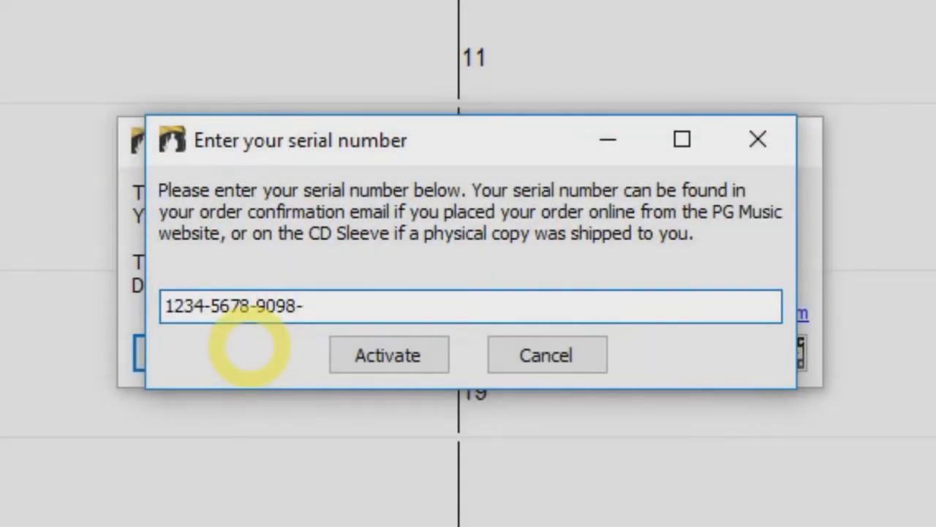
text(7654-4321)
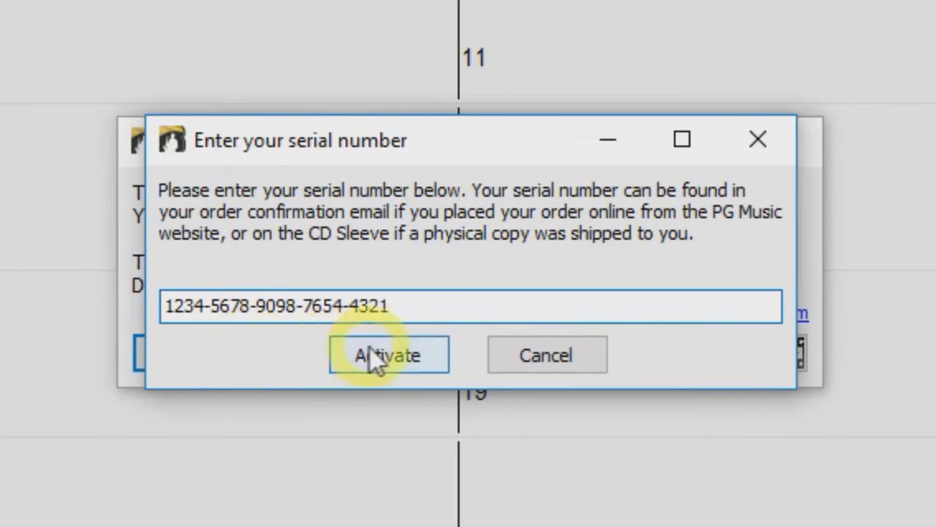
click(368, 356)
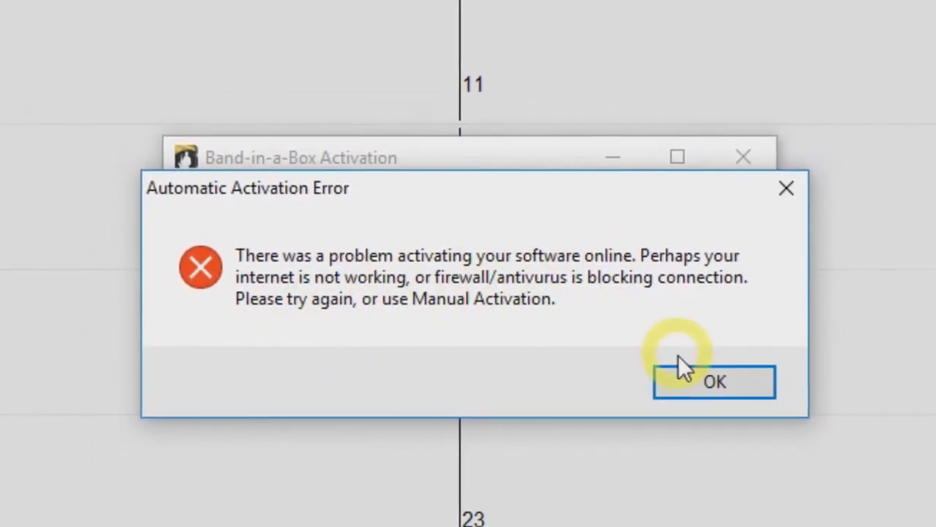
Dismiss the activation error, enter the manual activation code, and confirm the successful activation.
click(695, 386)
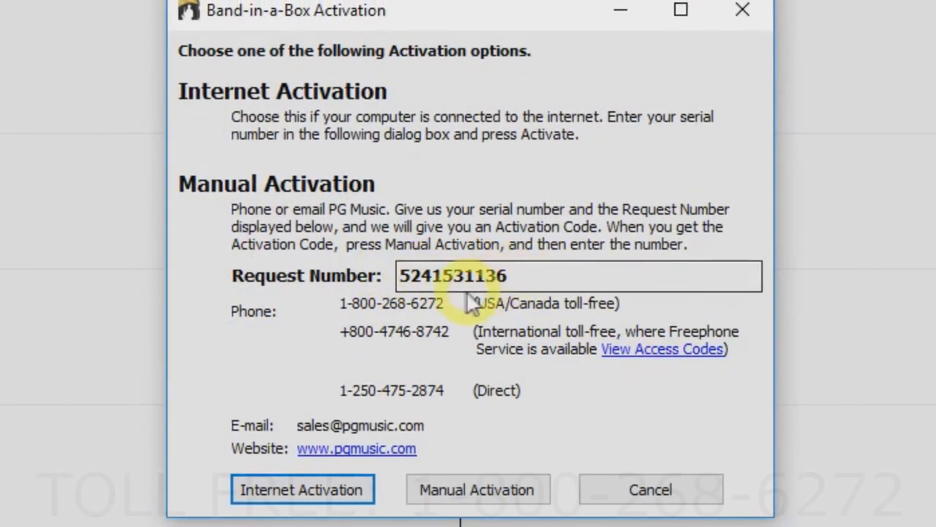
drag(446, 303, 338, 306)
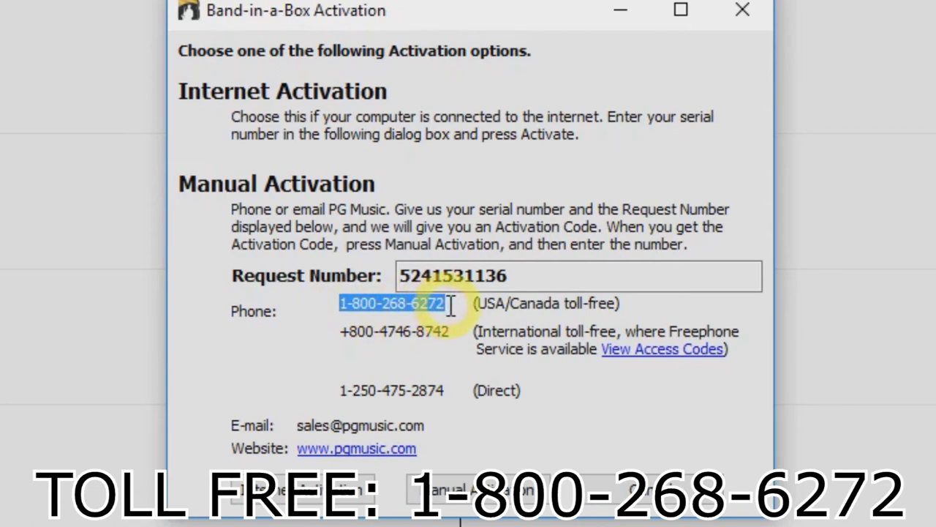
click(349, 304)
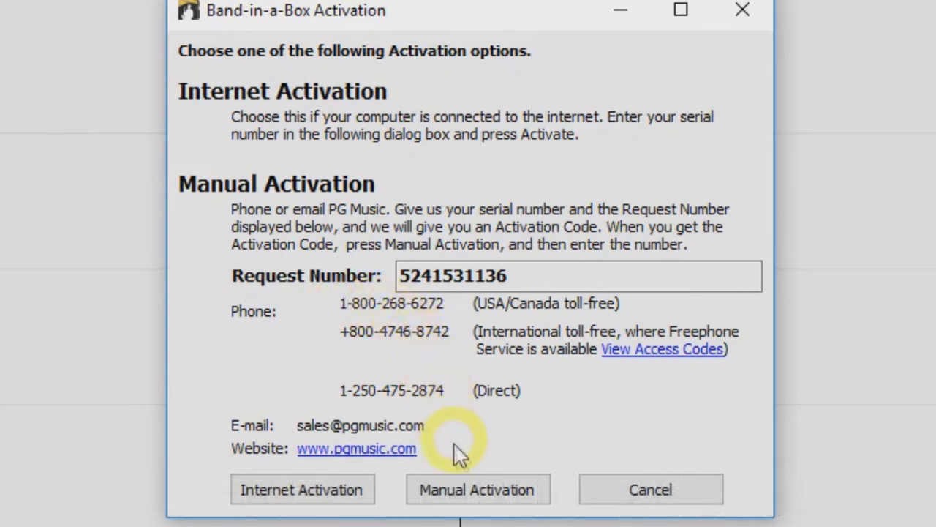
click(462, 479)
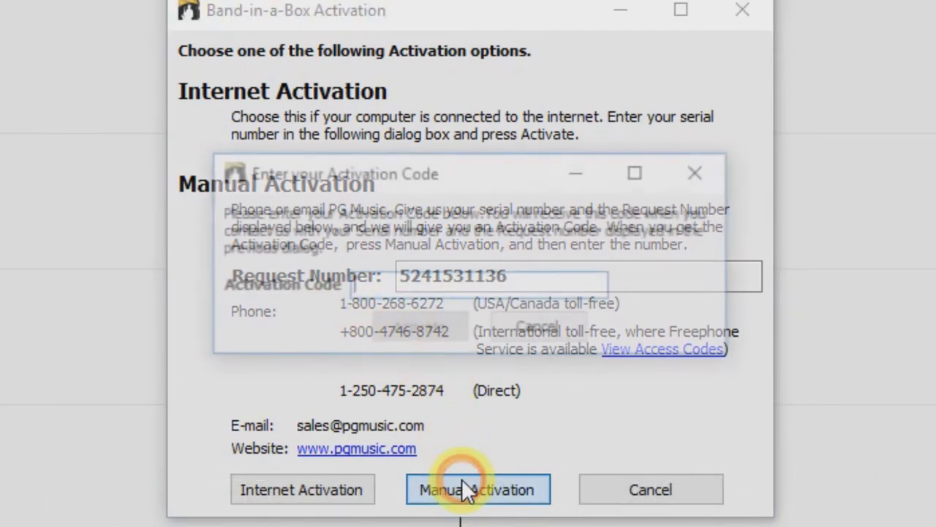
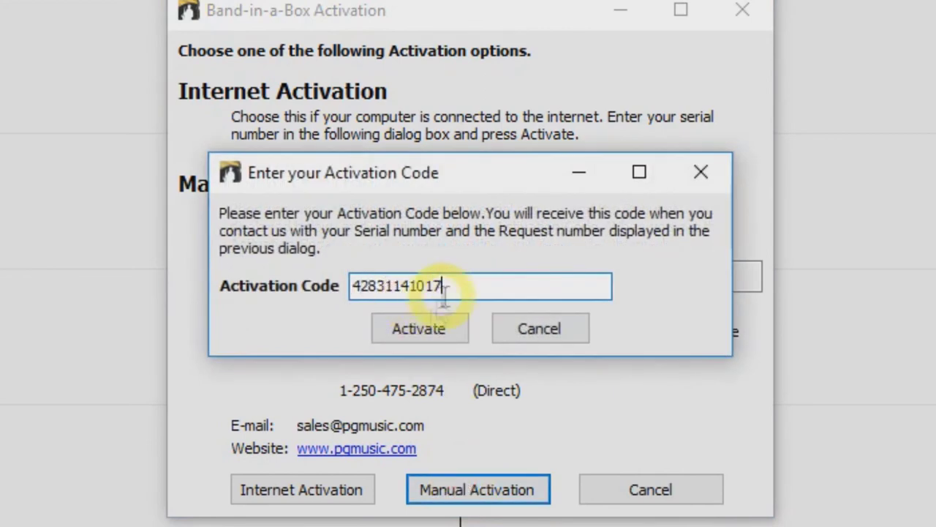
click(419, 328)
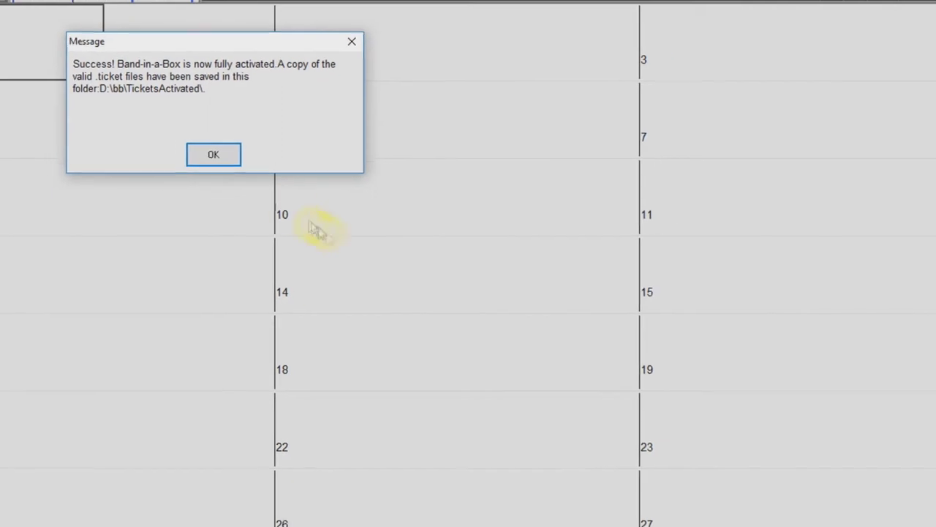
click(219, 153)
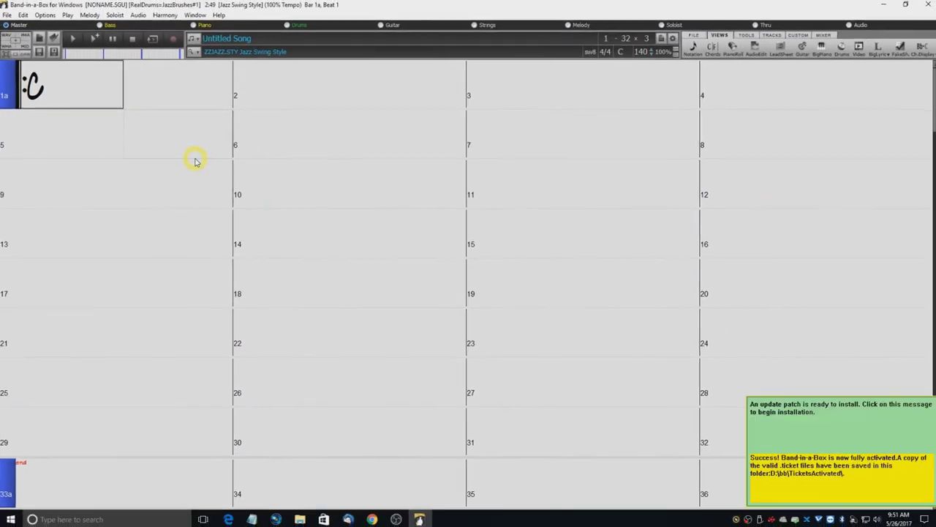
Fast-rebuild the style list from the StylePicker, finding 5,414 styles, then close the StylePicker.
click(197, 56)
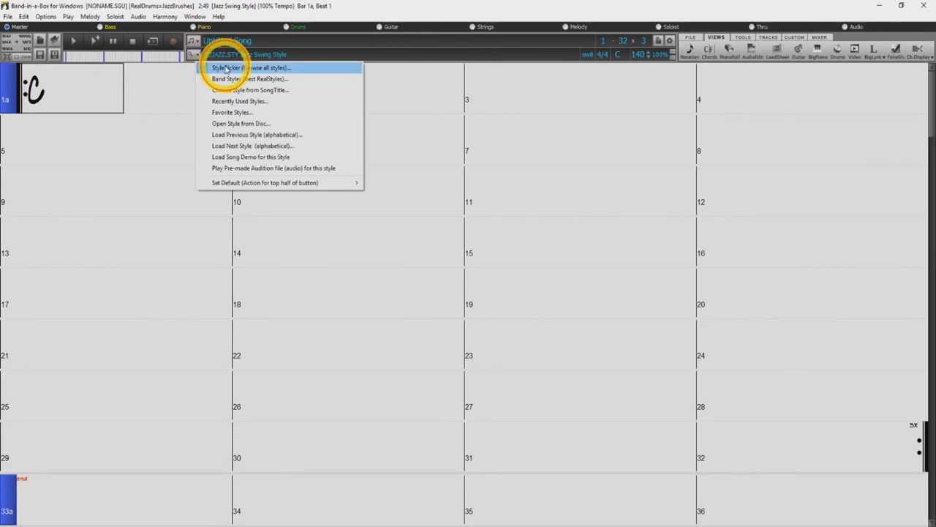
click(223, 67)
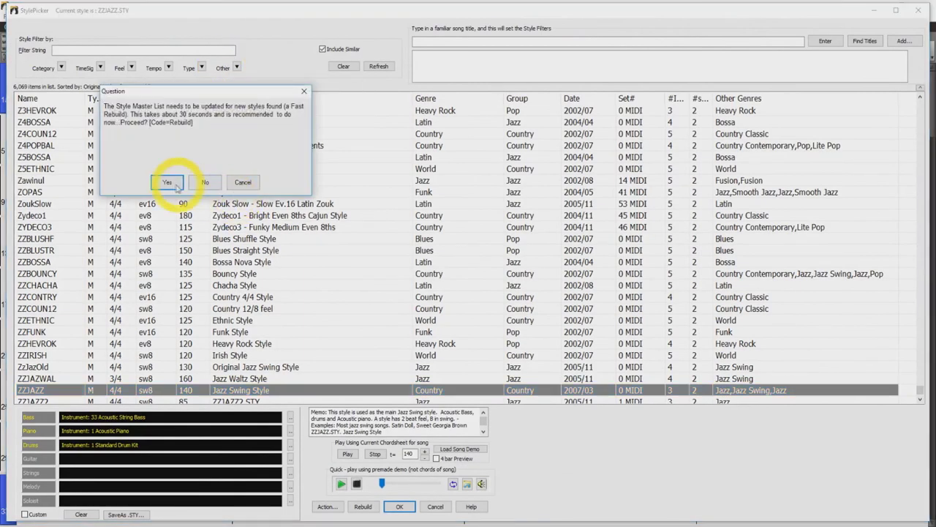
click(166, 182)
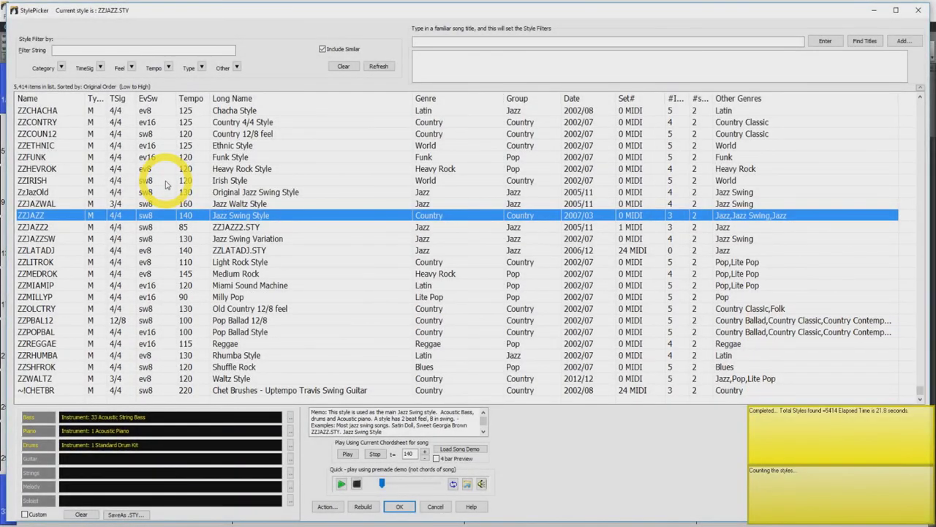
click(920, 11)
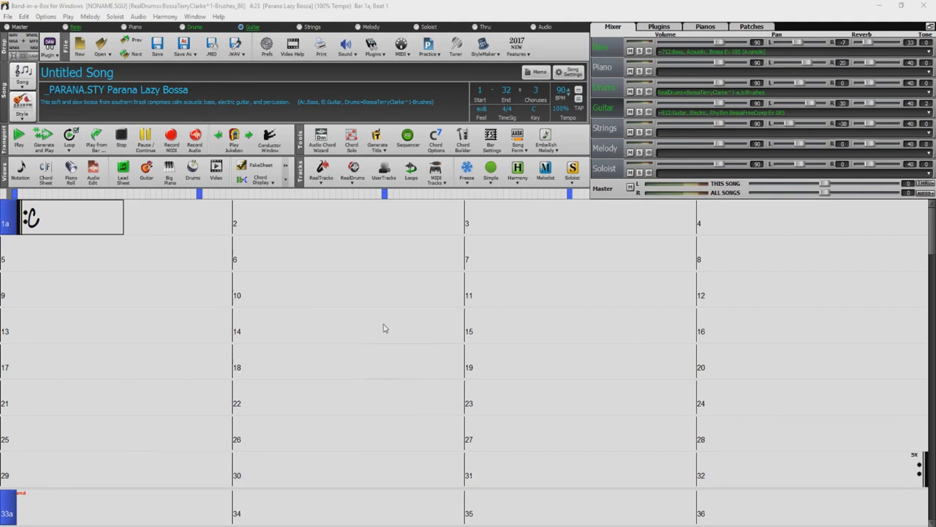
In RealTracks Settings, enable a custom folder location and select E:\bb\RealTracks on the UltraPAK drive.
click(322, 172)
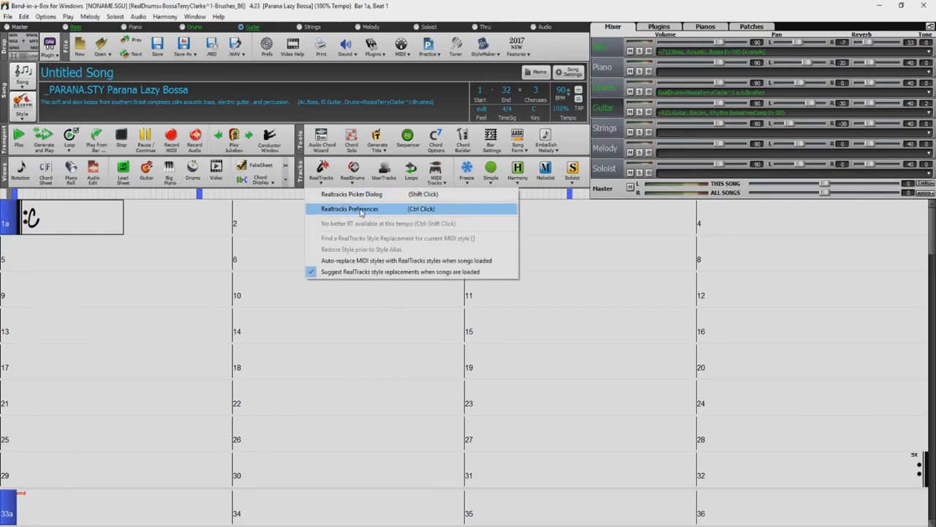
click(357, 210)
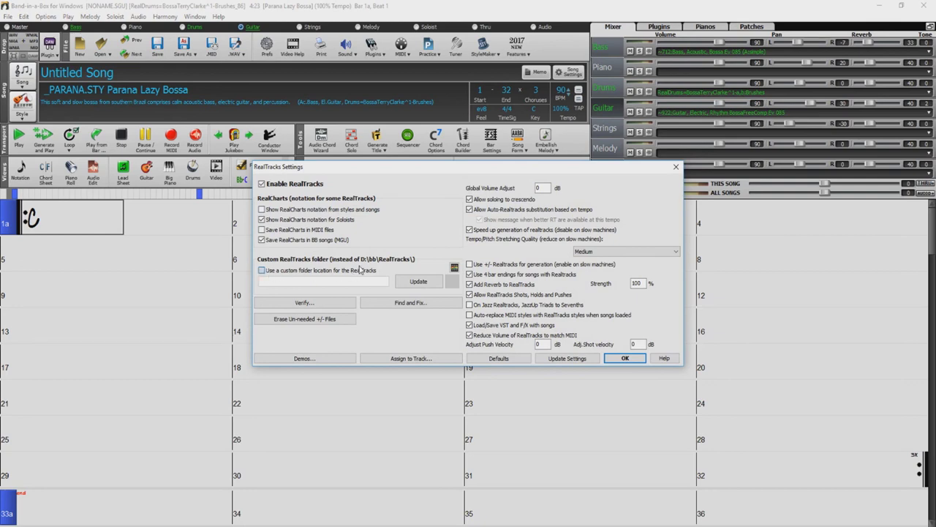
click(361, 270)
click(452, 281)
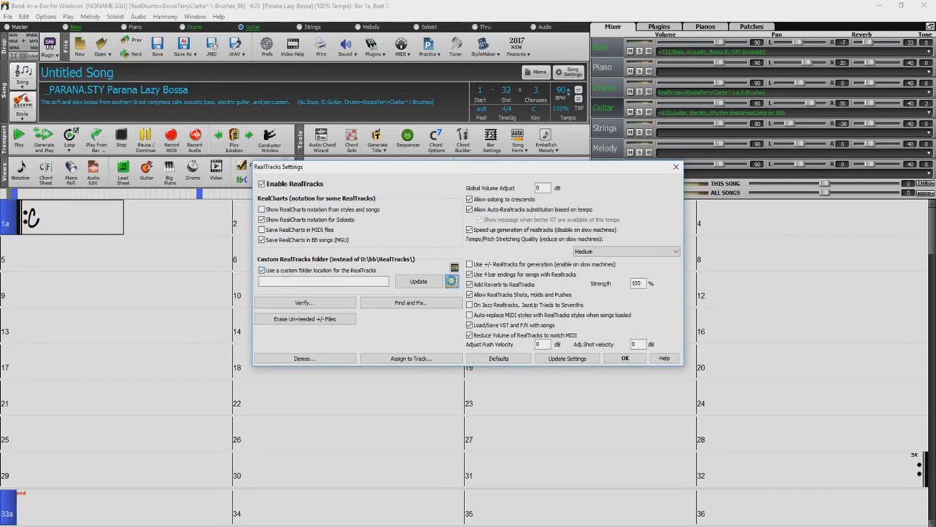
scroll(468, 277, up, 1)
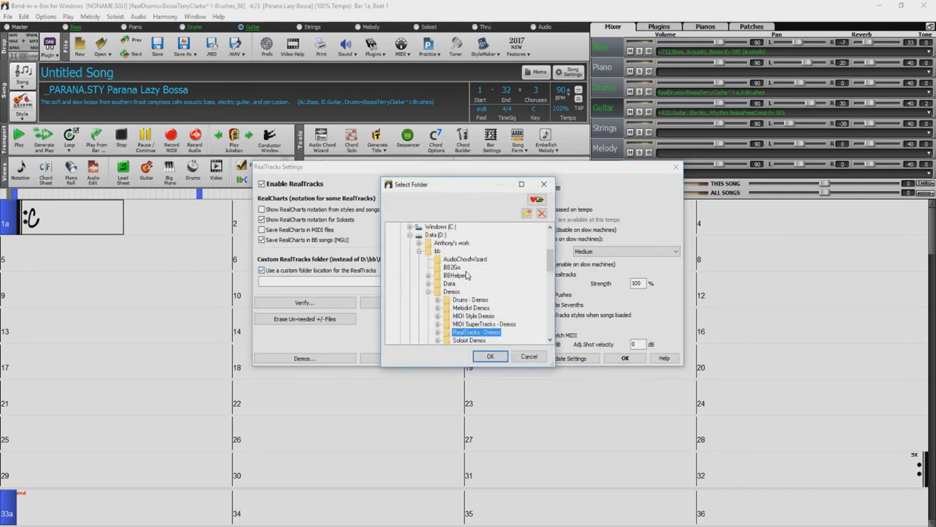
click(411, 235)
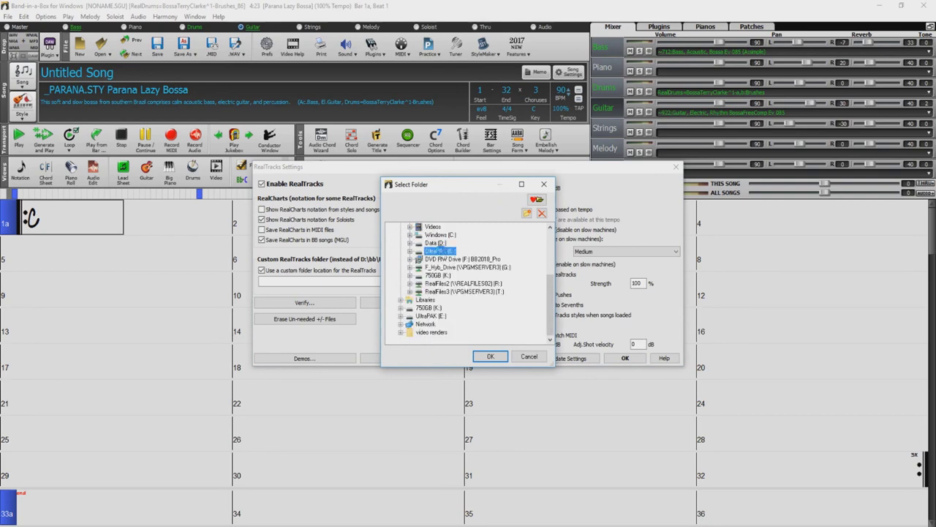
double_click(433, 251)
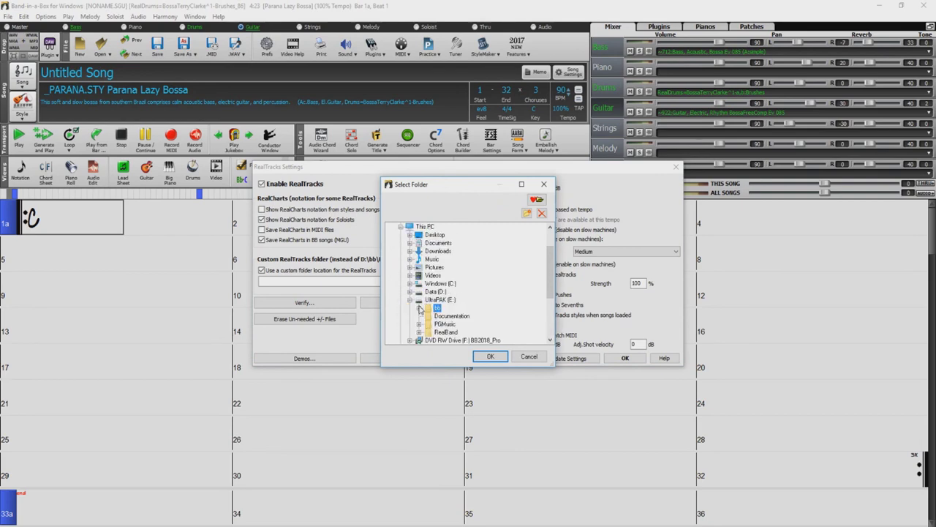
click(422, 308)
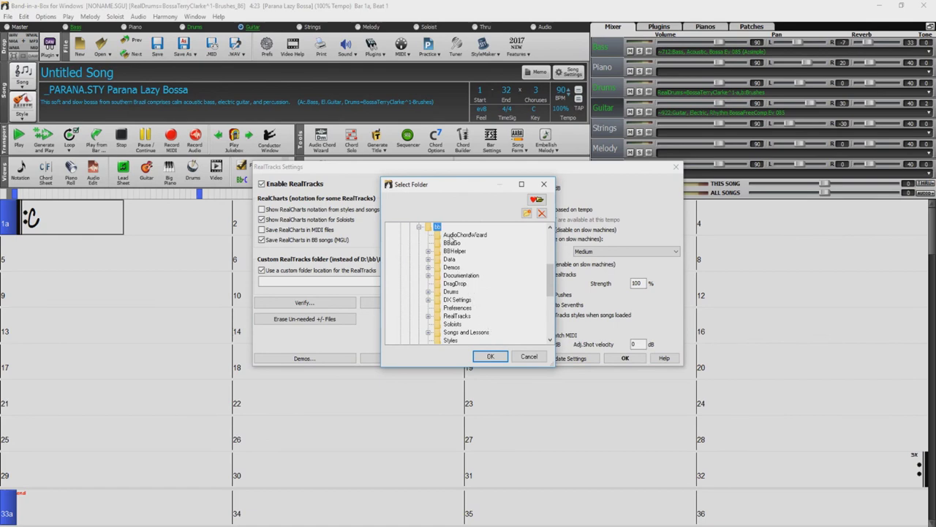
click(455, 316)
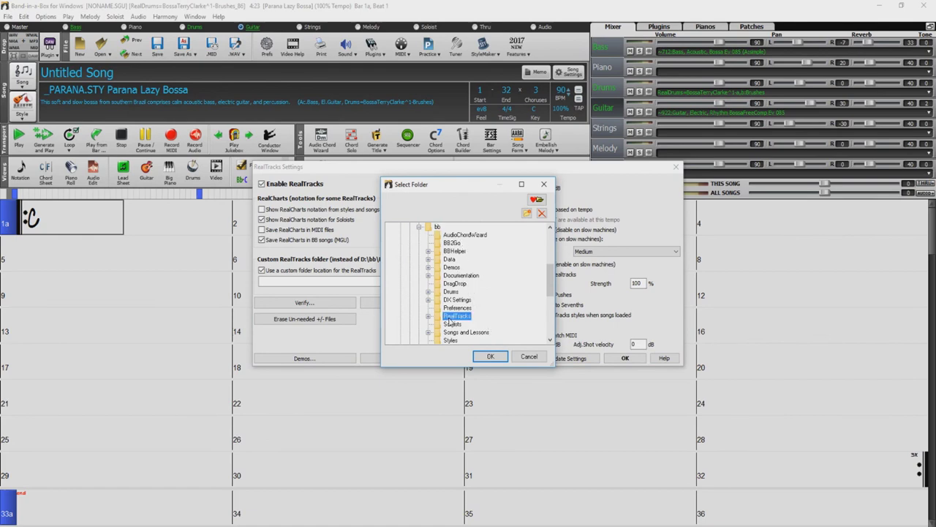
click(490, 357)
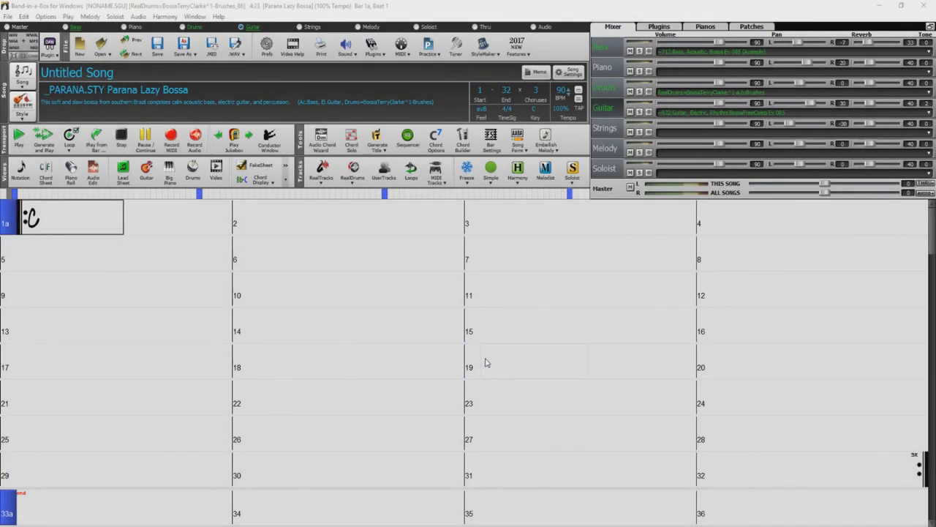
In RealDrums Settings, enable a custom folder location and select E:\bb\Drums\ on the UltraPAK drive.
click(360, 171)
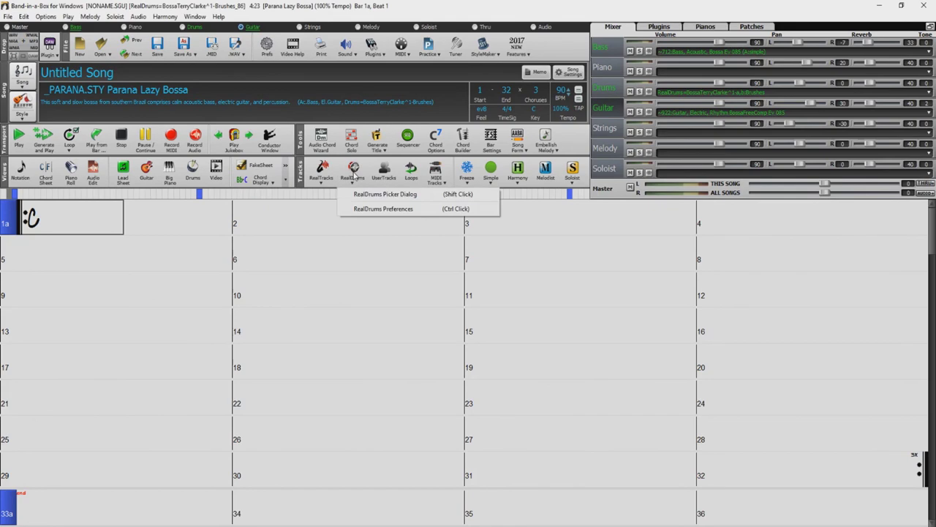
click(397, 211)
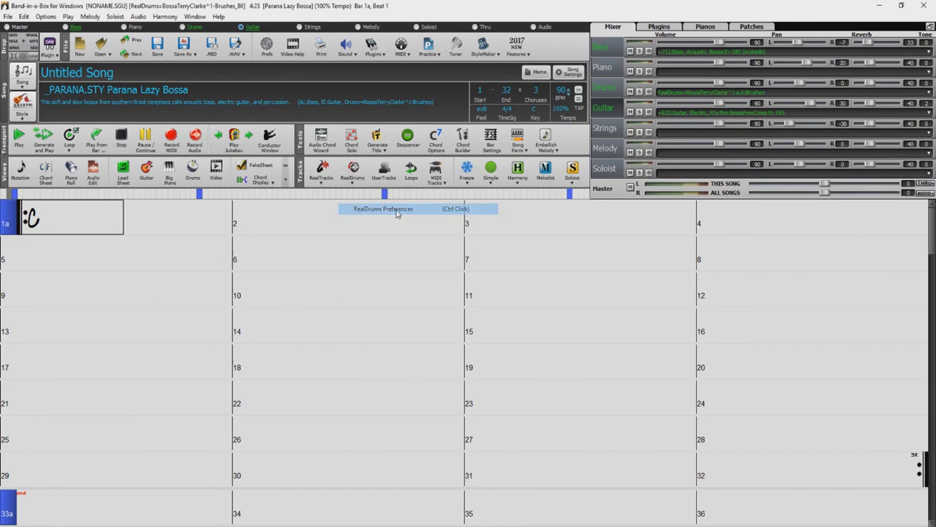
drag(283, 7, 523, 259)
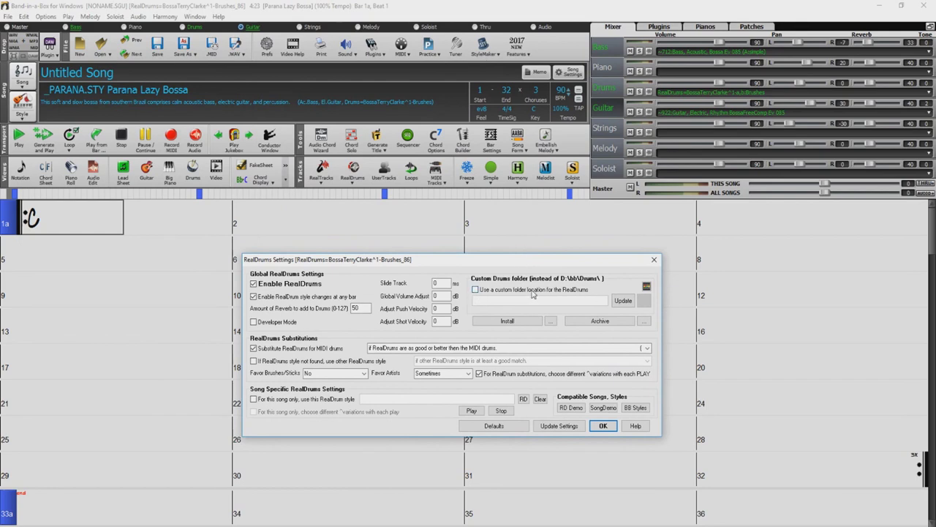
click(475, 290)
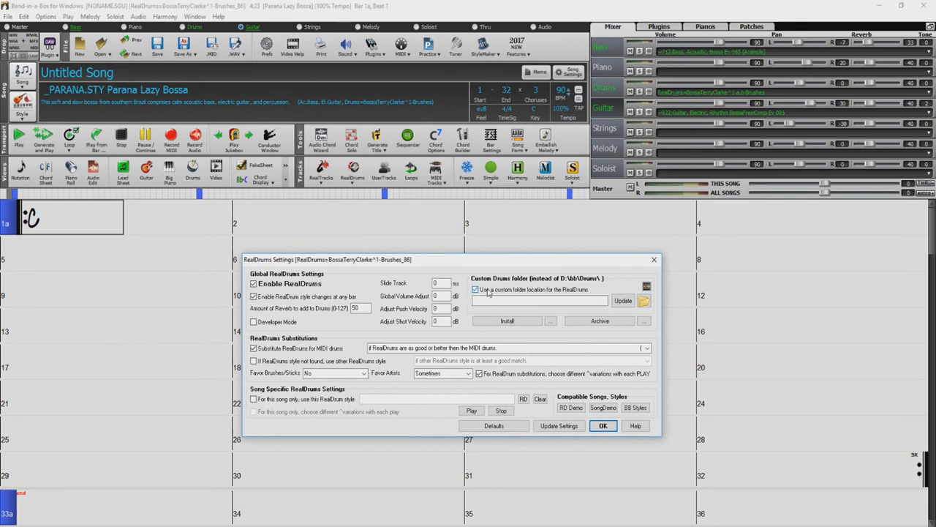
click(644, 300)
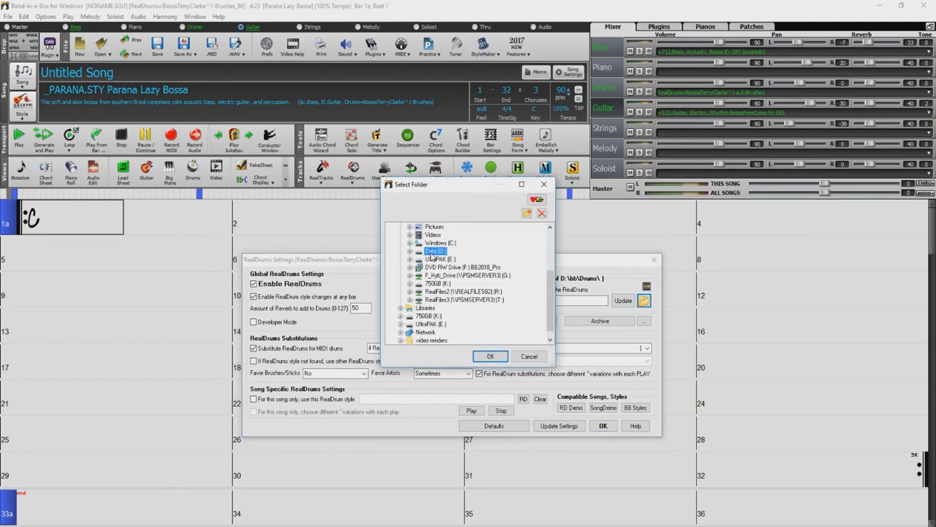
click(411, 259)
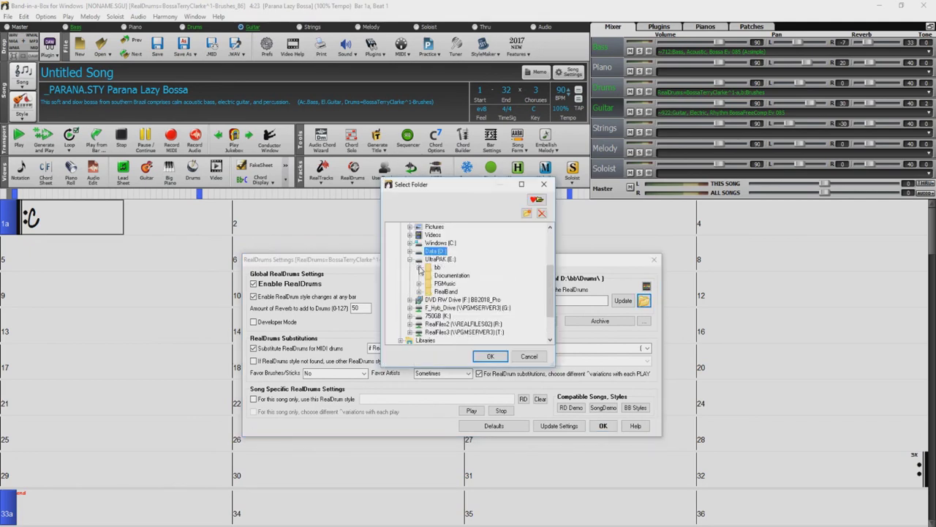
click(420, 267)
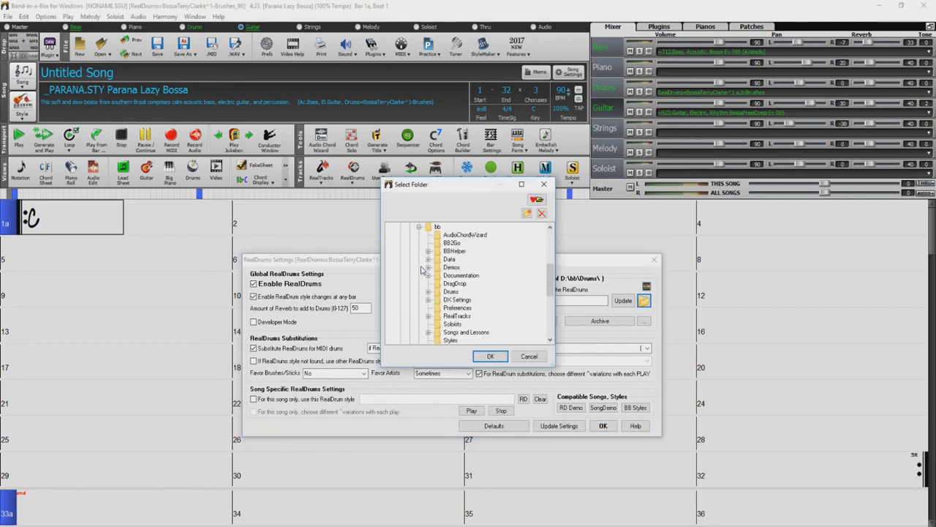
click(450, 291)
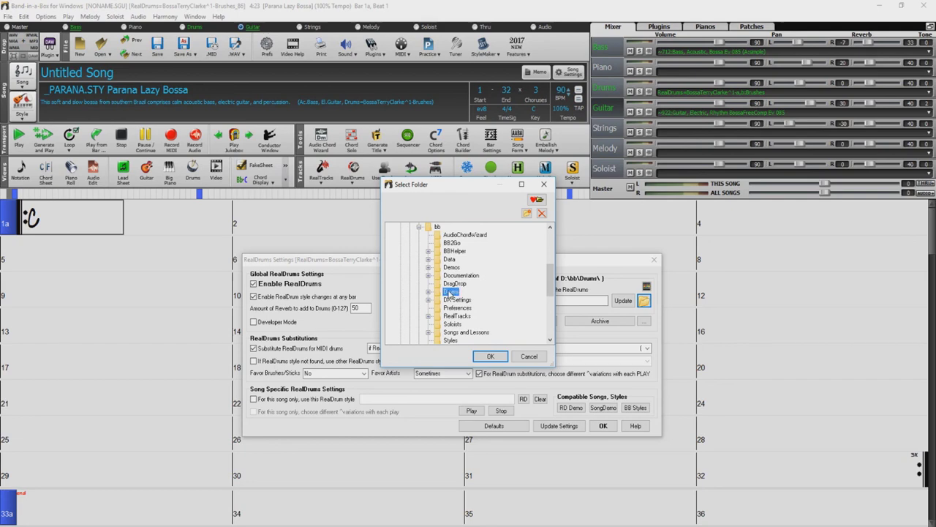
click(489, 357)
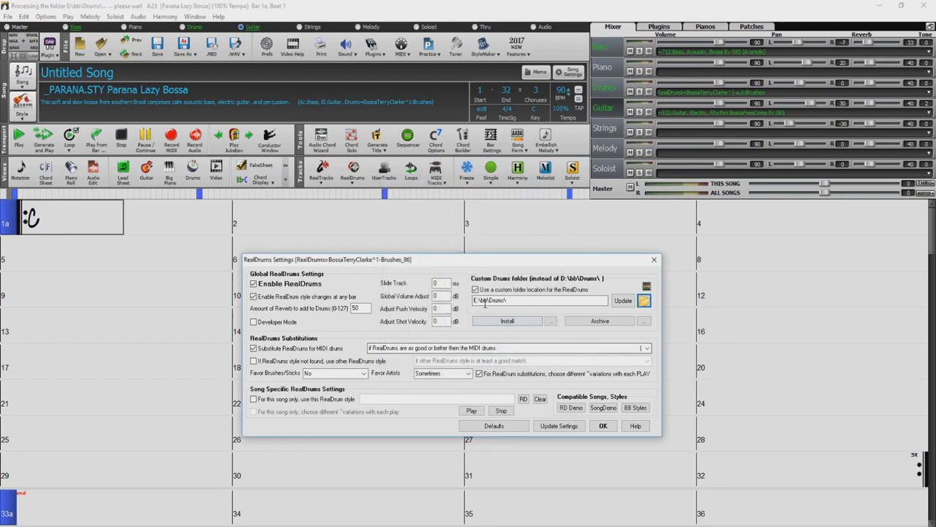